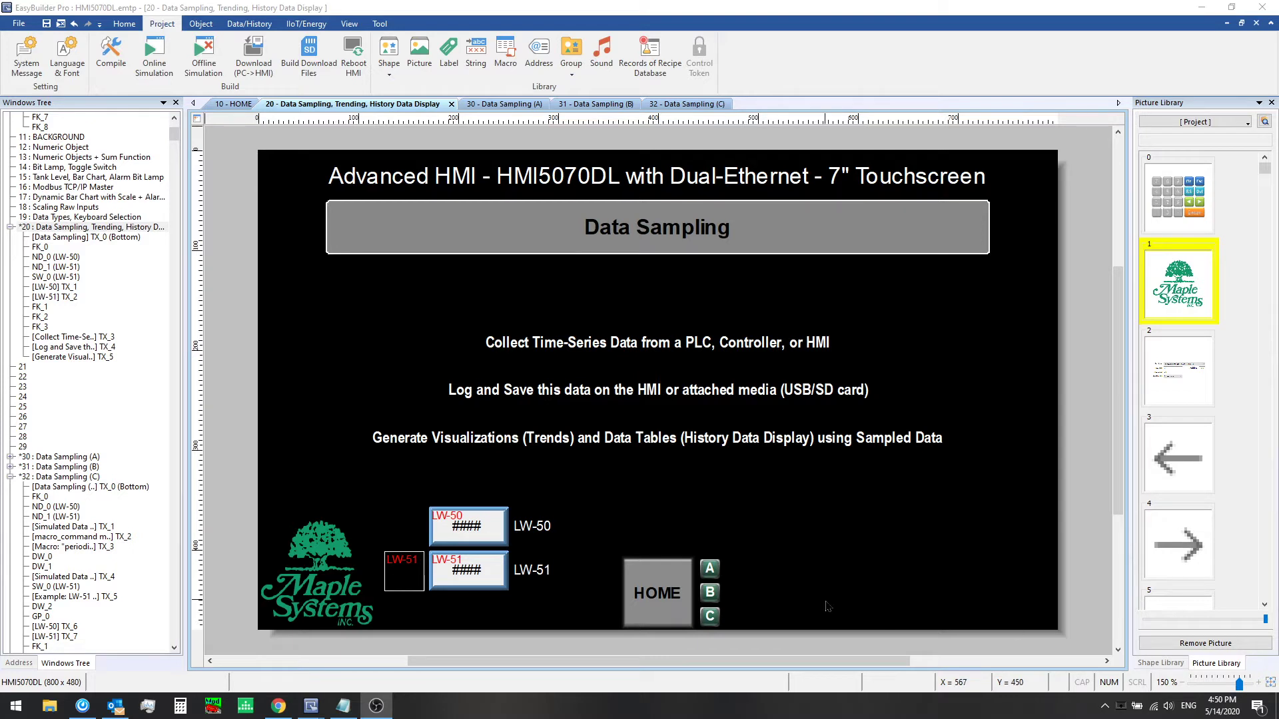
# Step: Select the LW-50 and LW-51 numeric displays, then deselect them
pyautogui.click(463, 518)
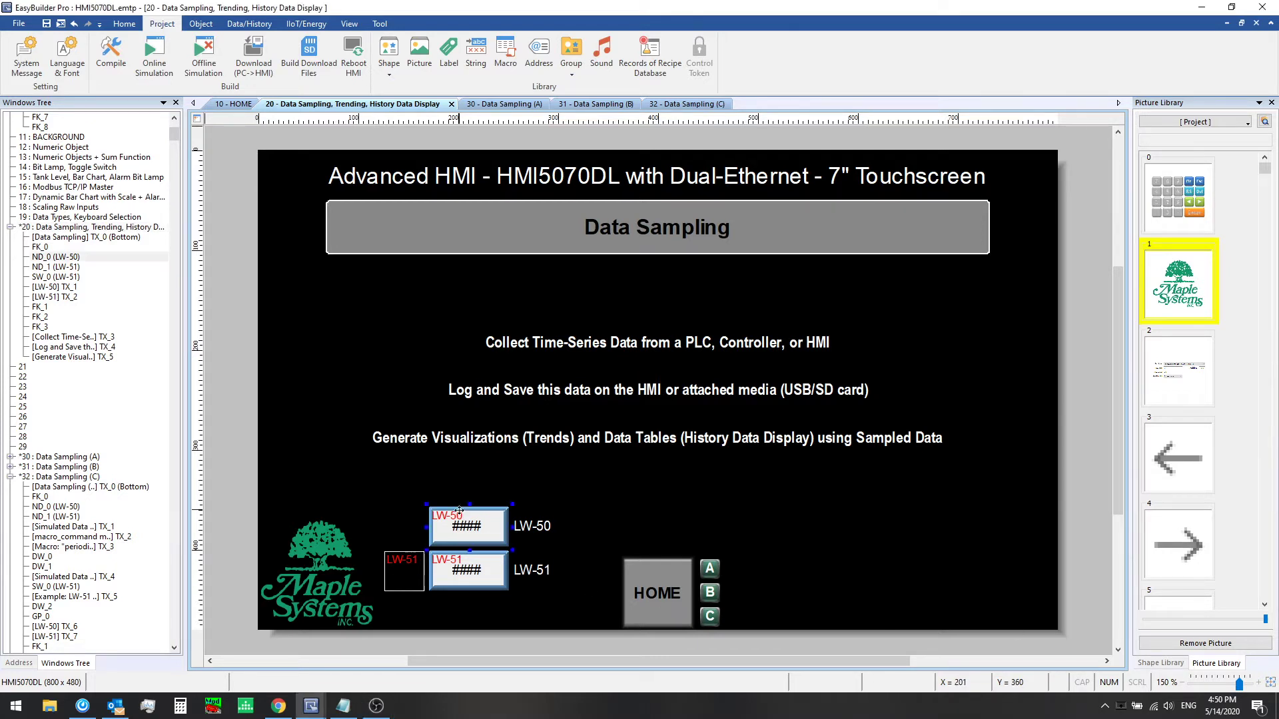
pyautogui.click(482, 574)
pyautogui.click(628, 473)
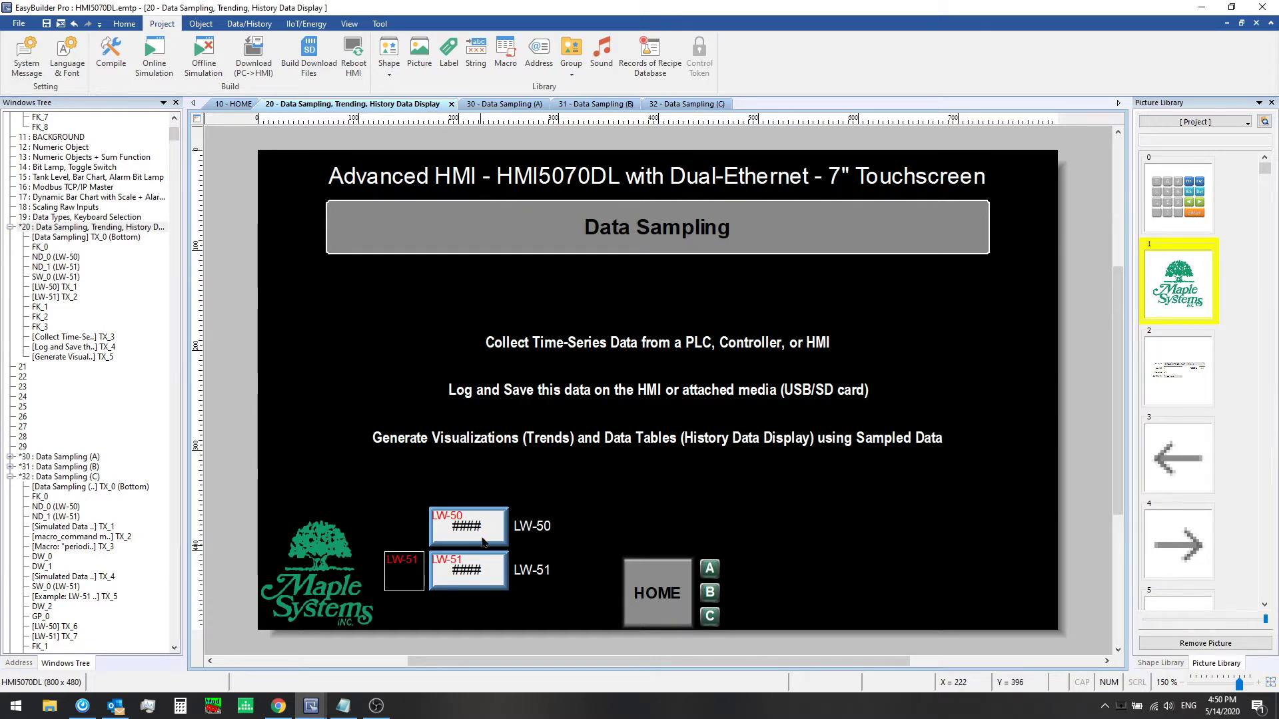
# Step: Create a new Data Sampling object, trying Trigger-based before returning to Time-based mode
pyautogui.click(248, 24)
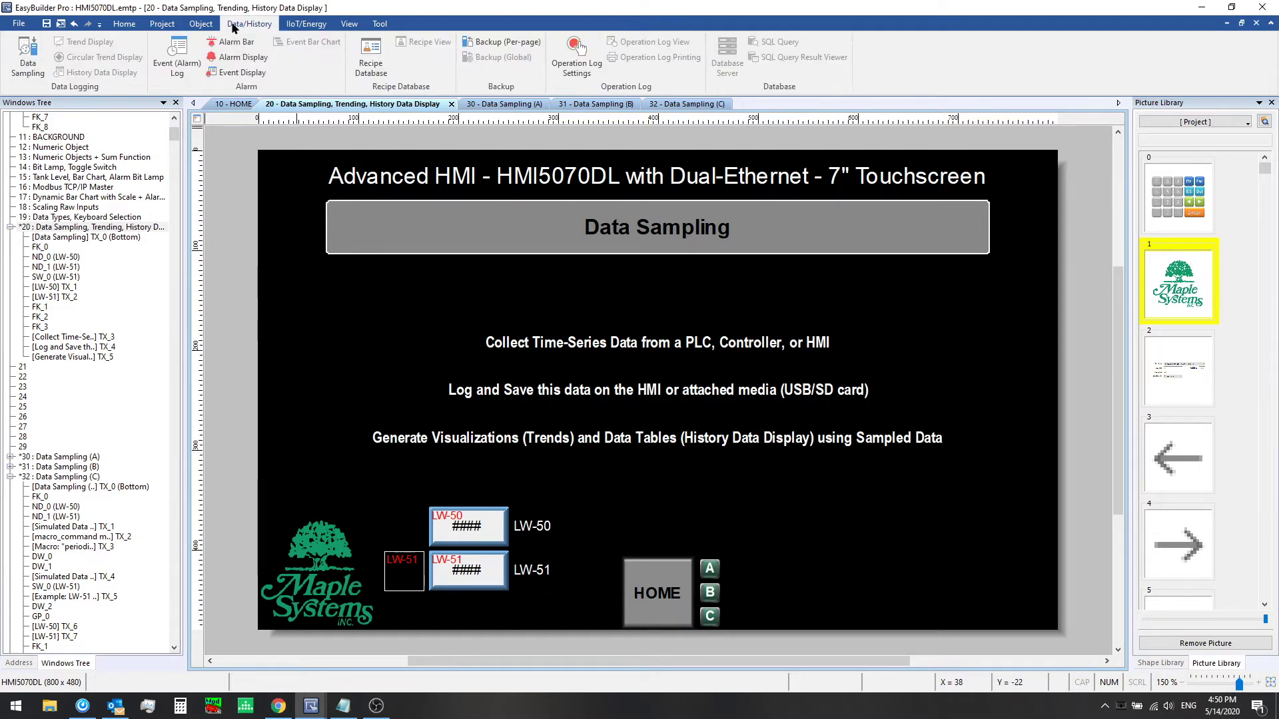
pyautogui.click(24, 53)
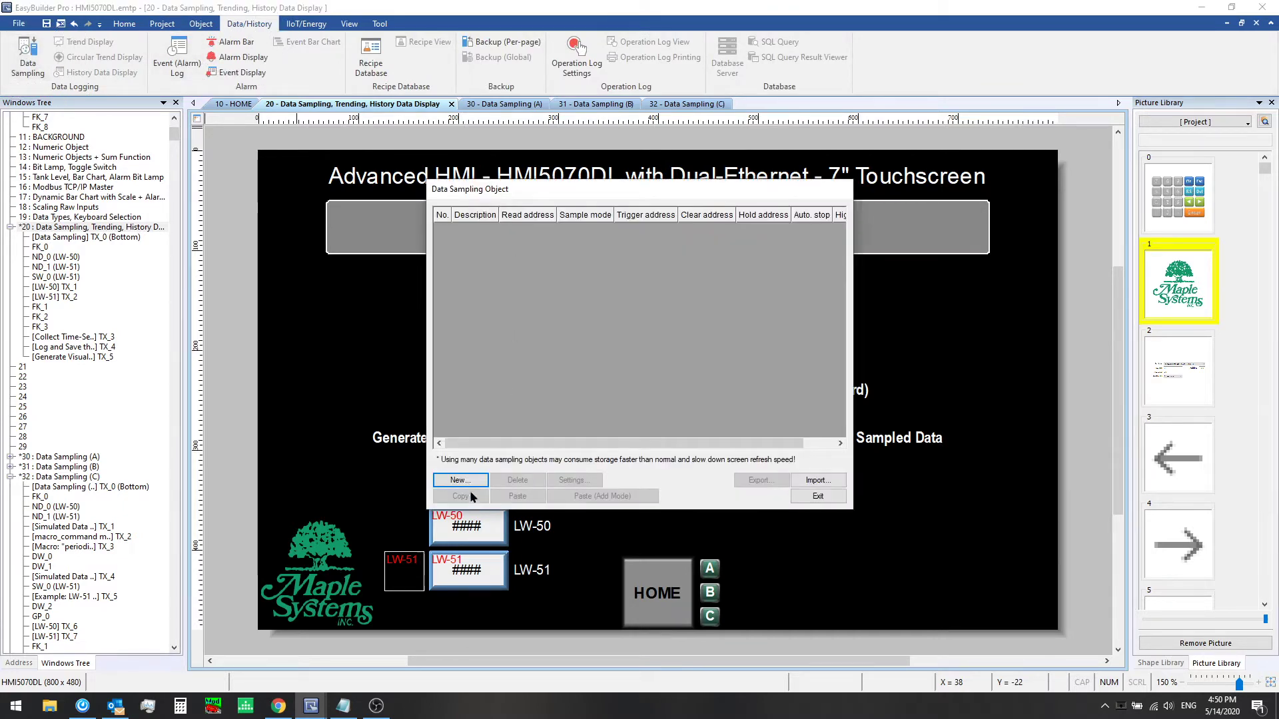
pyautogui.click(470, 481)
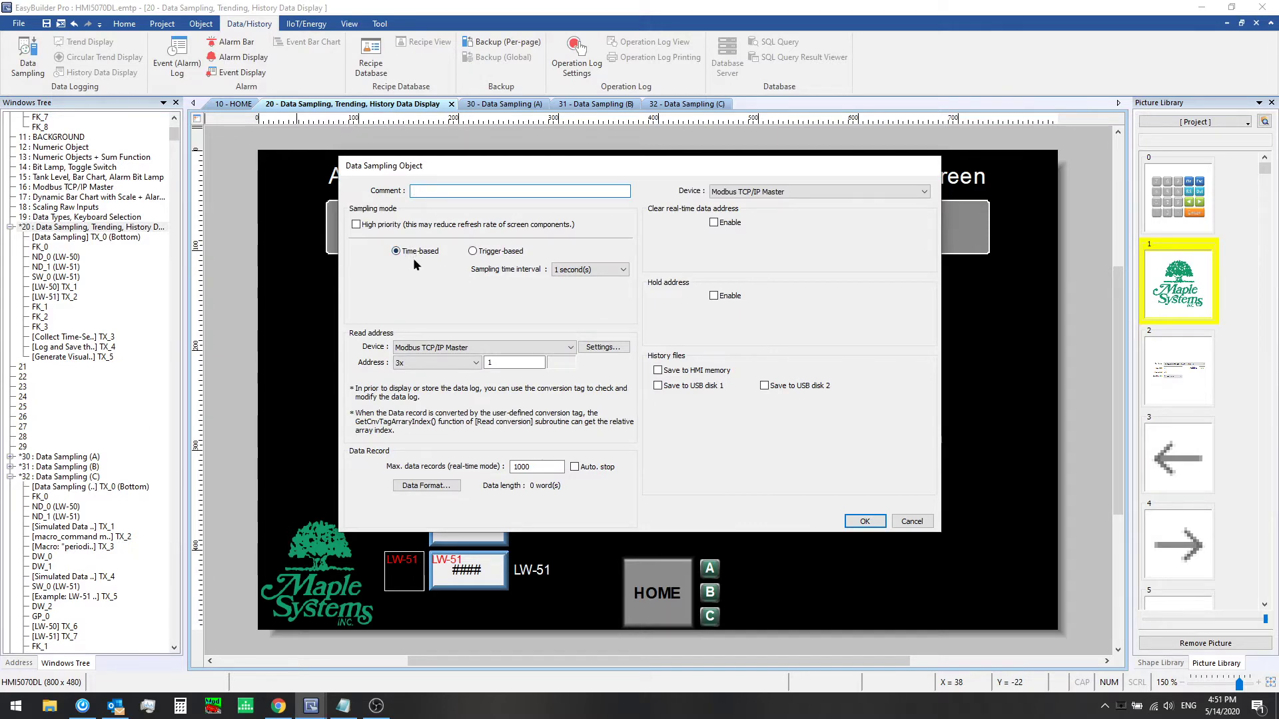
pyautogui.click(474, 251)
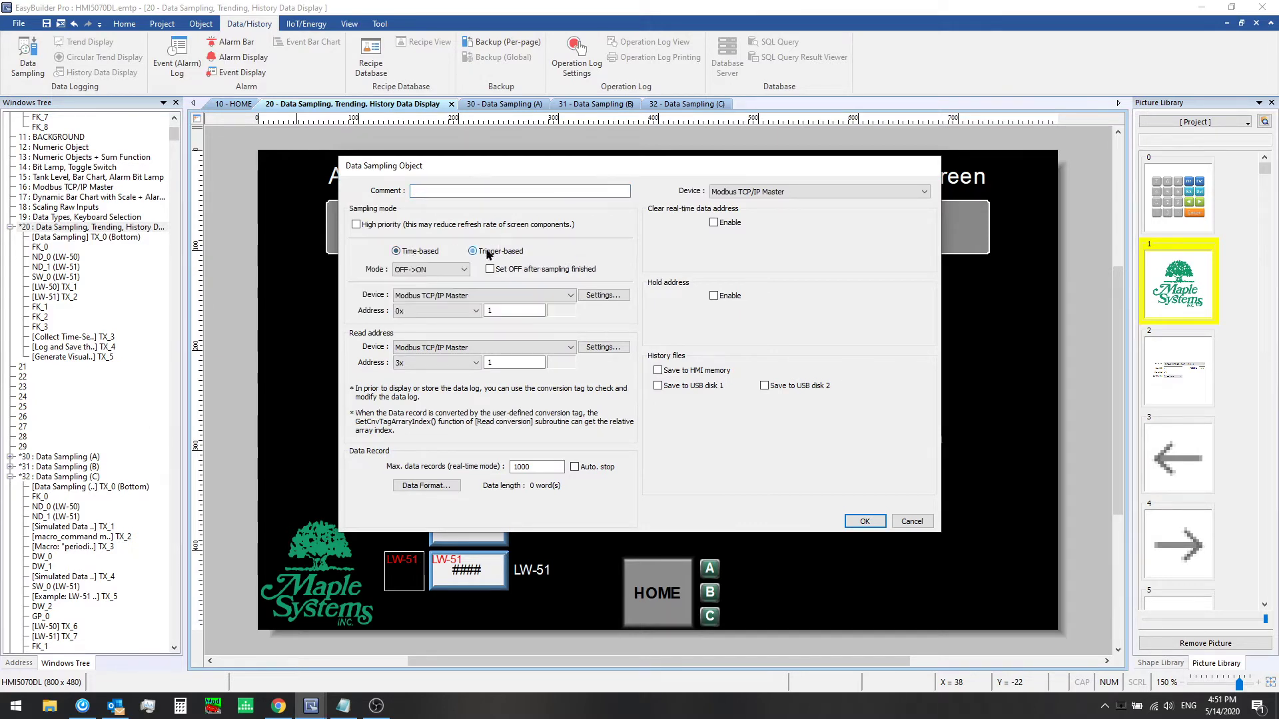
pyautogui.click(436, 252)
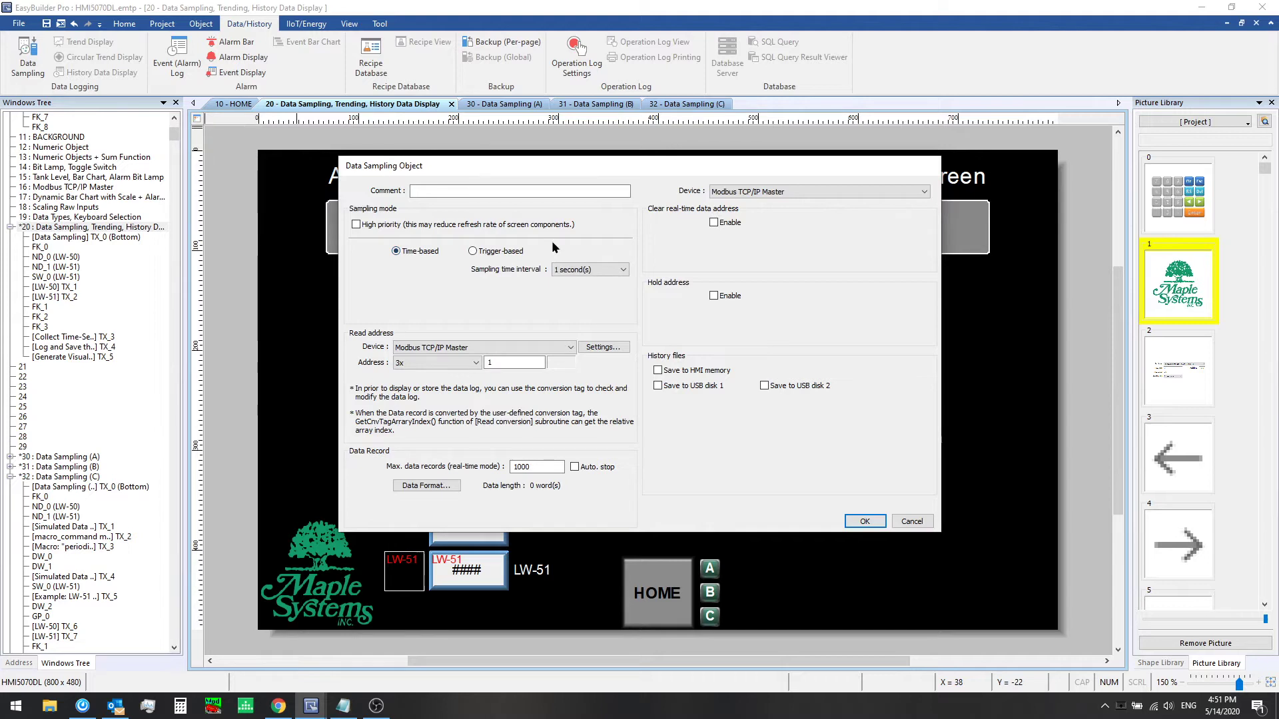
pyautogui.click(609, 268)
pyautogui.click(609, 269)
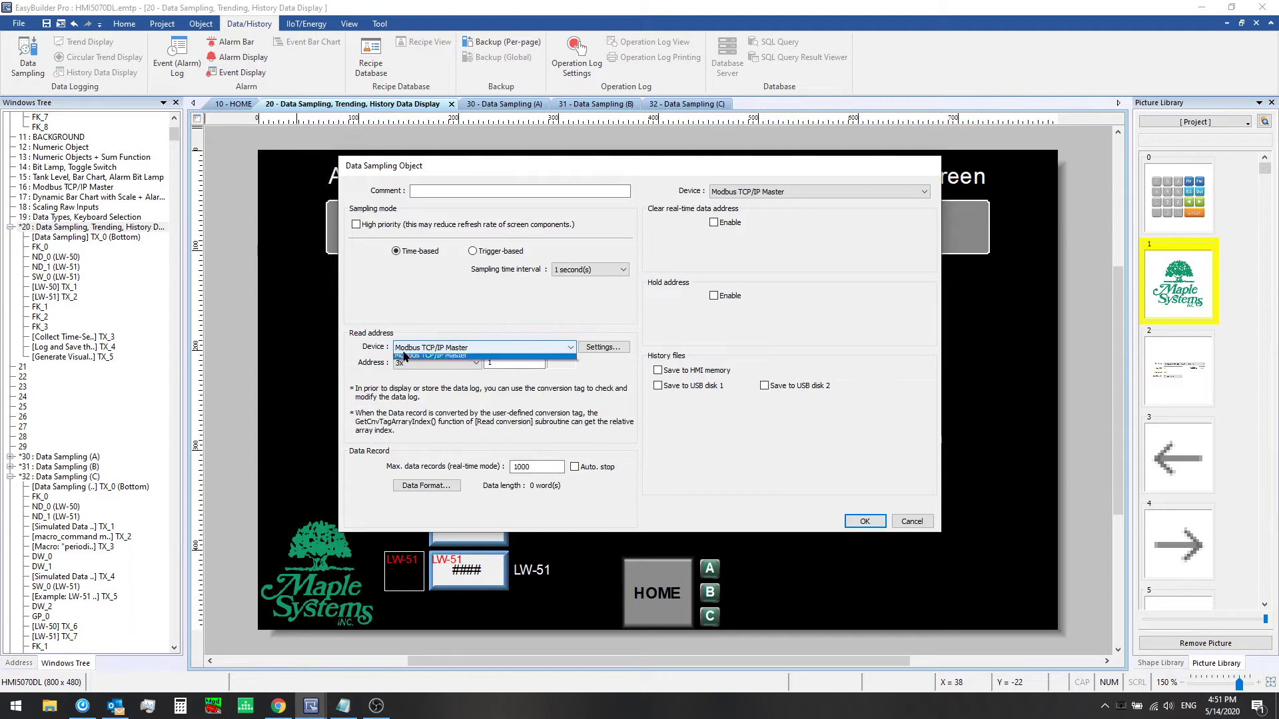
# Step: Set the read address device to Local HMI with address LW 50
pyautogui.click(533, 348)
pyautogui.click(508, 348)
pyautogui.click(508, 348)
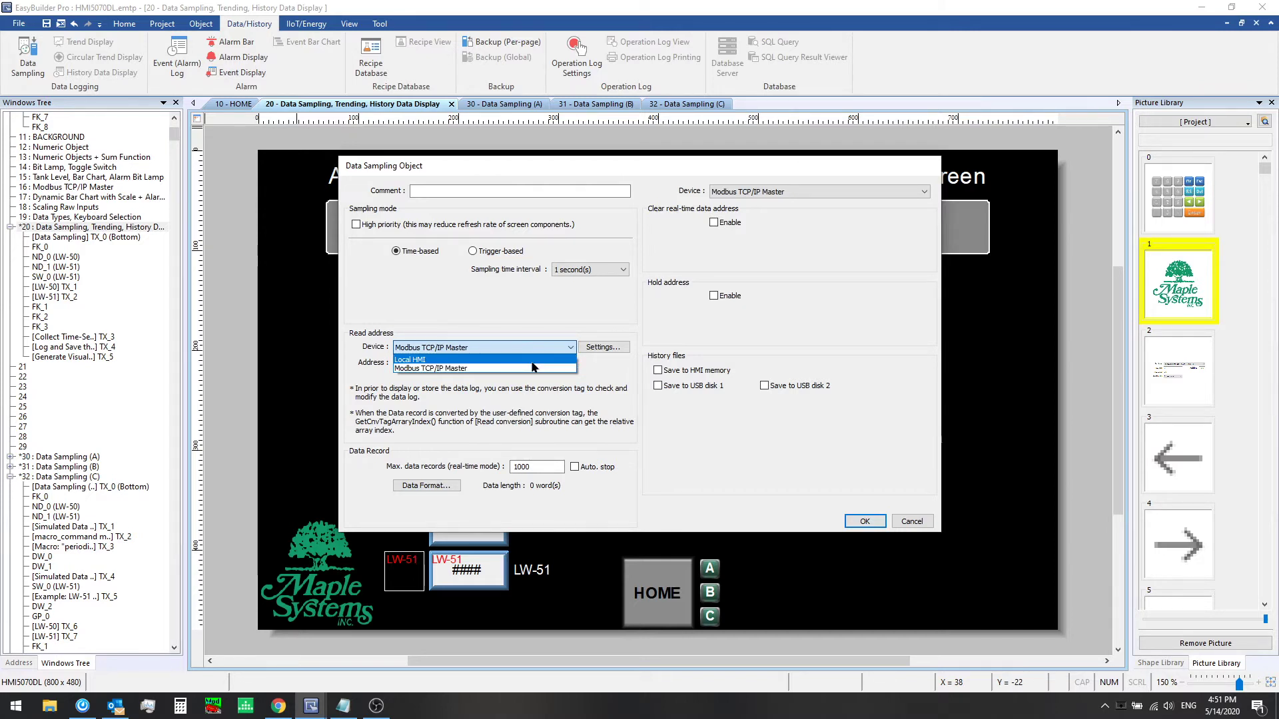
pyautogui.click(530, 360)
pyautogui.doubleClick(531, 361)
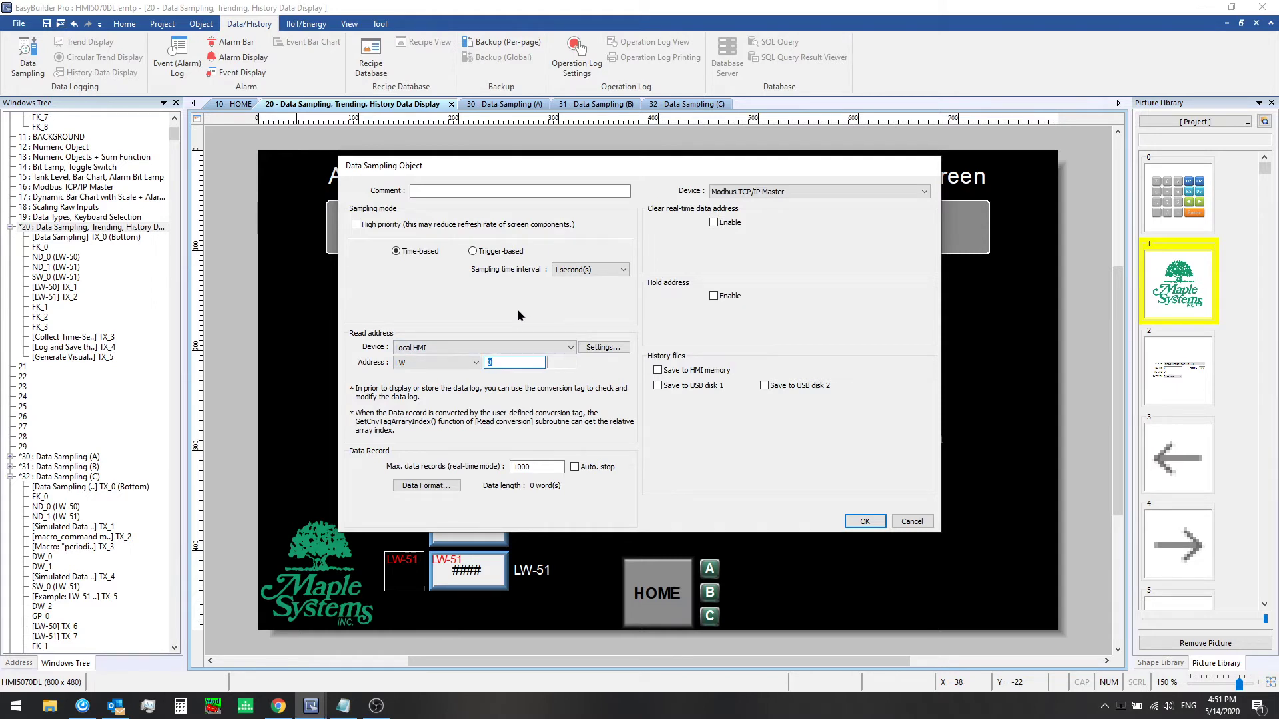
pyautogui.write('50')
# Step: Change the sampling time interval to 0.1 second
pyautogui.click(613, 270)
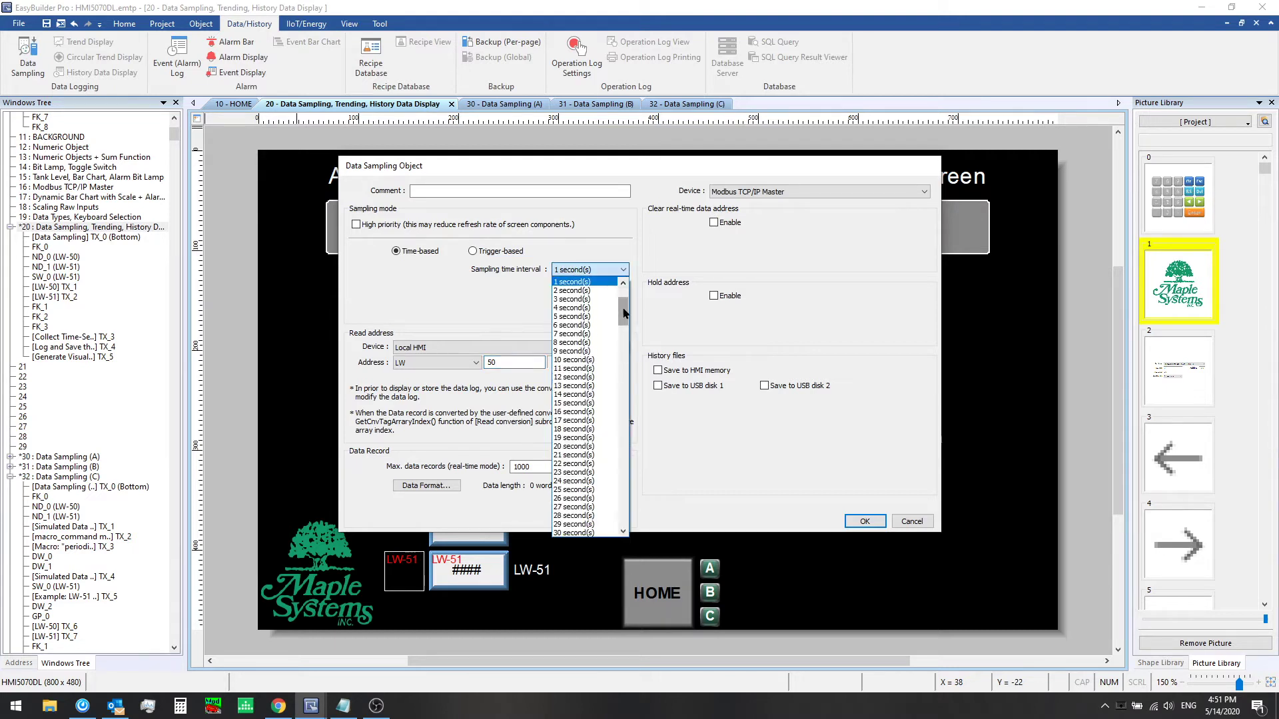
pyautogui.scroll(3, 623, 306)
pyautogui.click(598, 280)
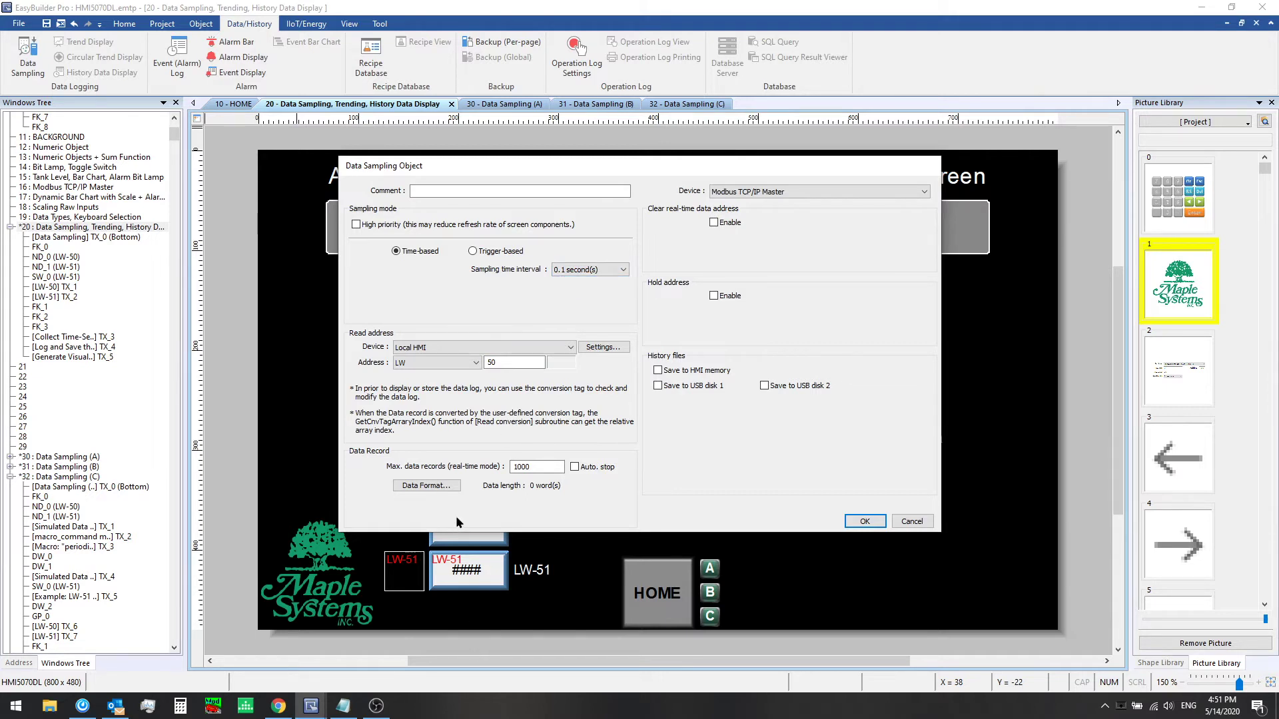
# Step: In Data Format, add two 16-bit Unsigned channels commented 'Ch. 1' and 'Ch. 2'
pyautogui.click(433, 491)
pyautogui.click(519, 394)
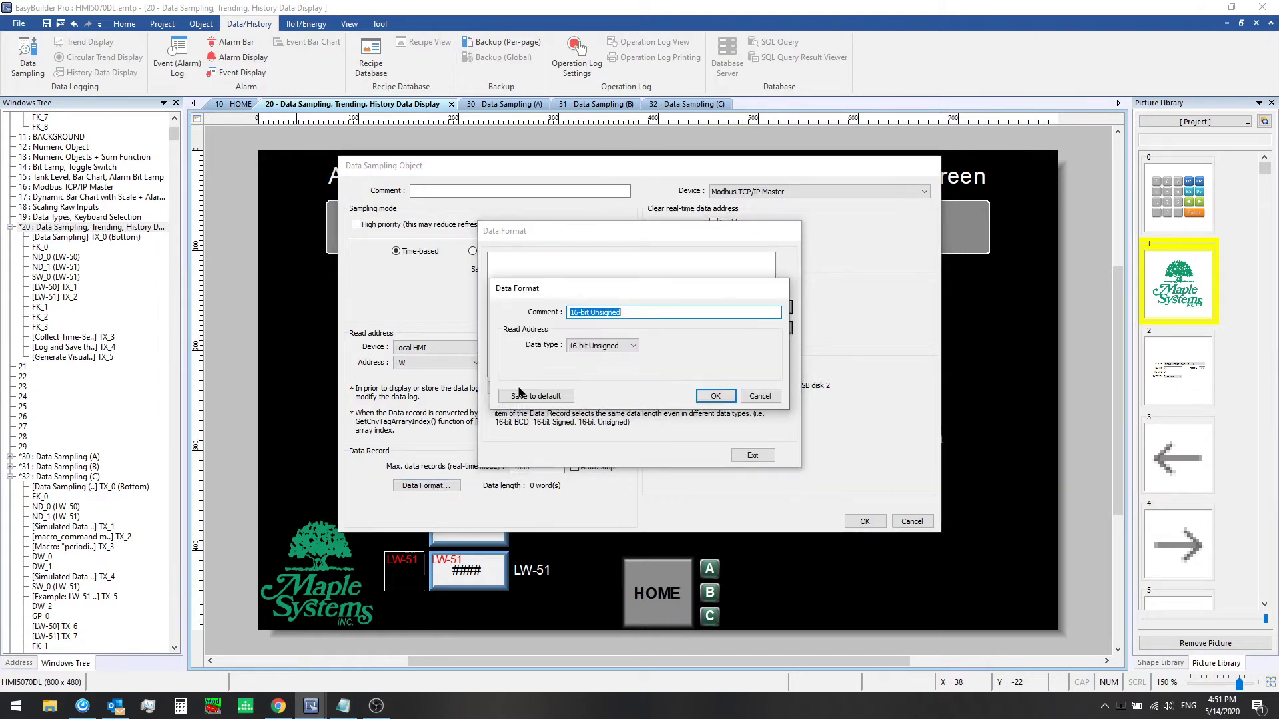
pyautogui.moveTo(684, 286); pyautogui.dragTo(721, 302)
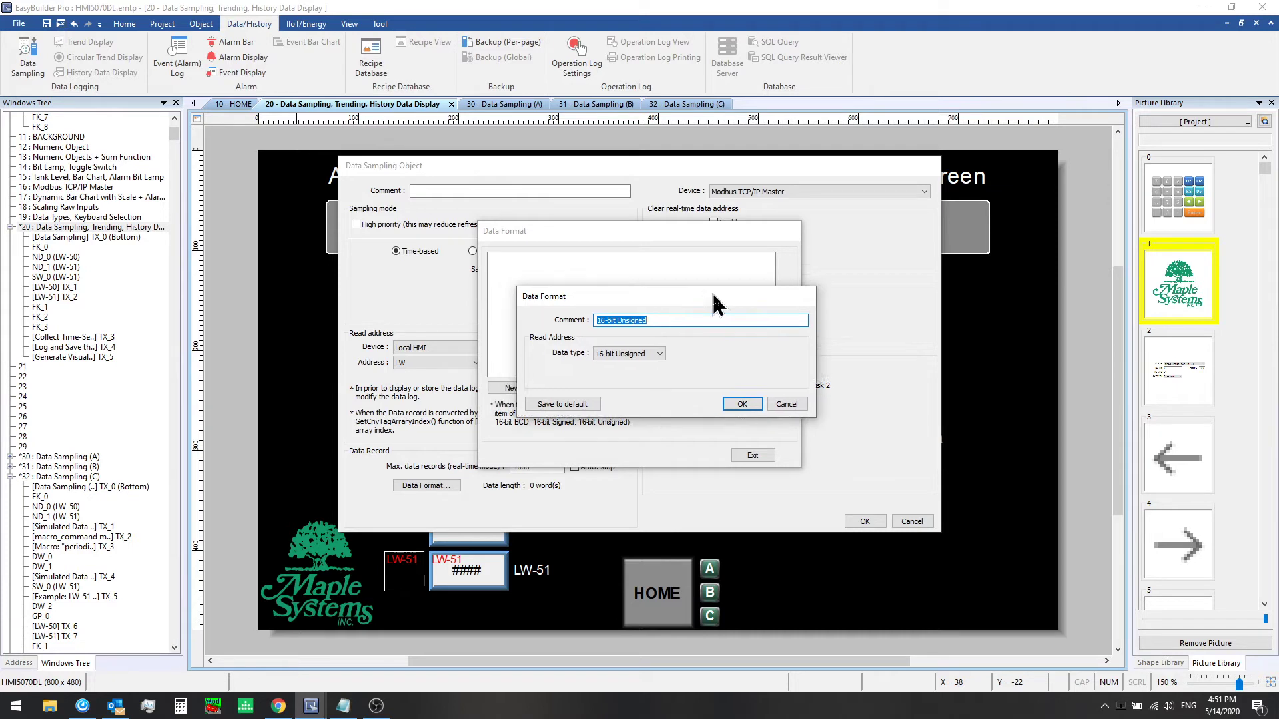
pyautogui.click(673, 327)
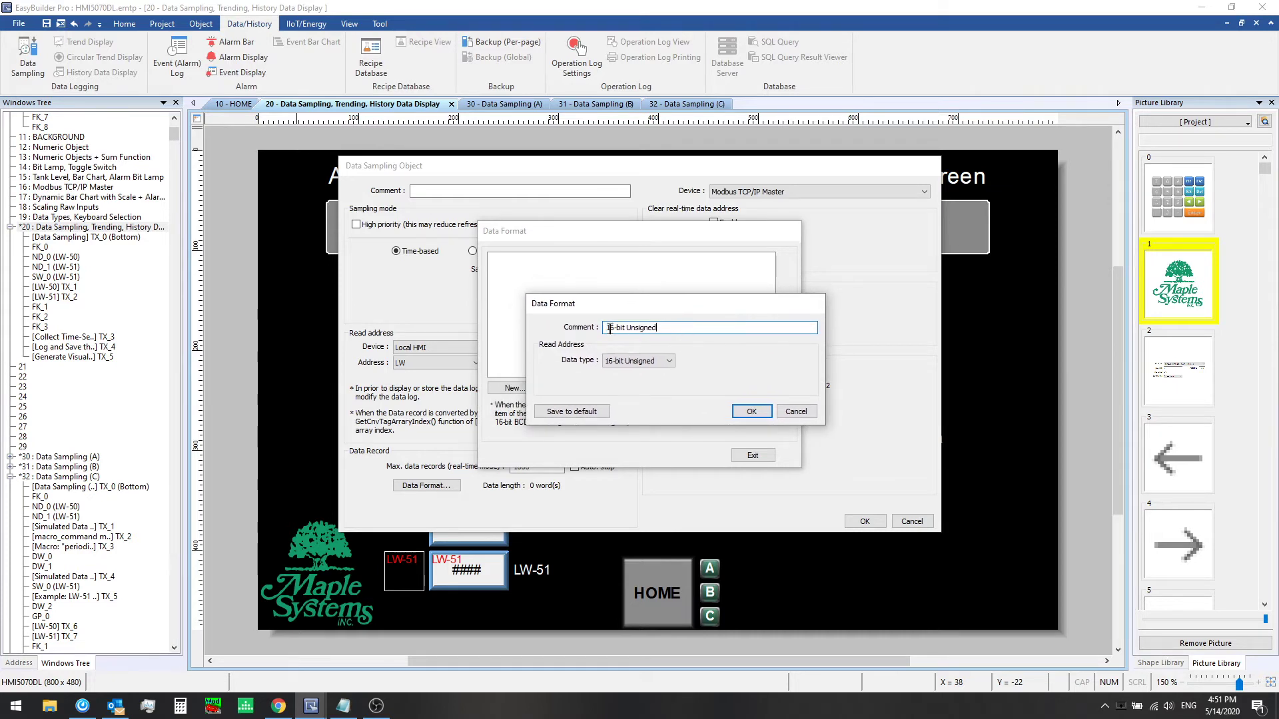
pyautogui.moveTo(691, 329); pyautogui.dragTo(545, 329)
pyautogui.write('Ch. 1')
pyautogui.click(751, 411)
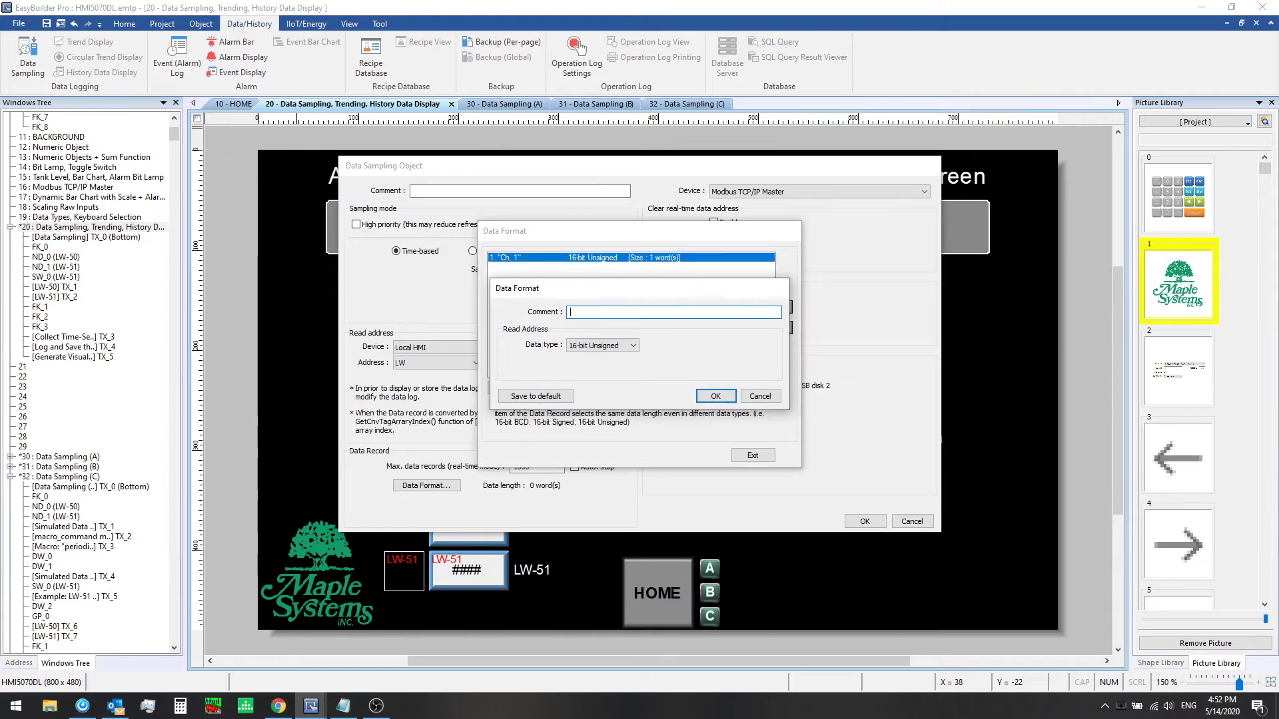
pyautogui.write('Ch. 2')
pyautogui.click(713, 395)
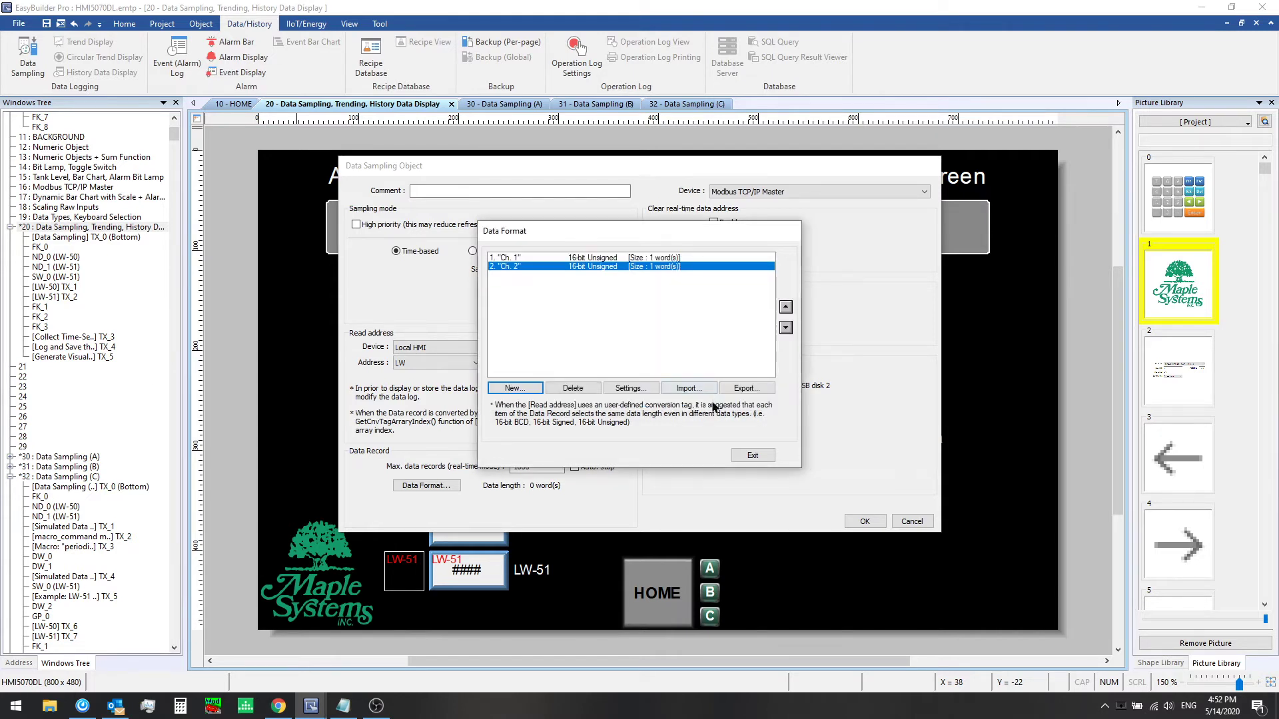
pyautogui.click(752, 455)
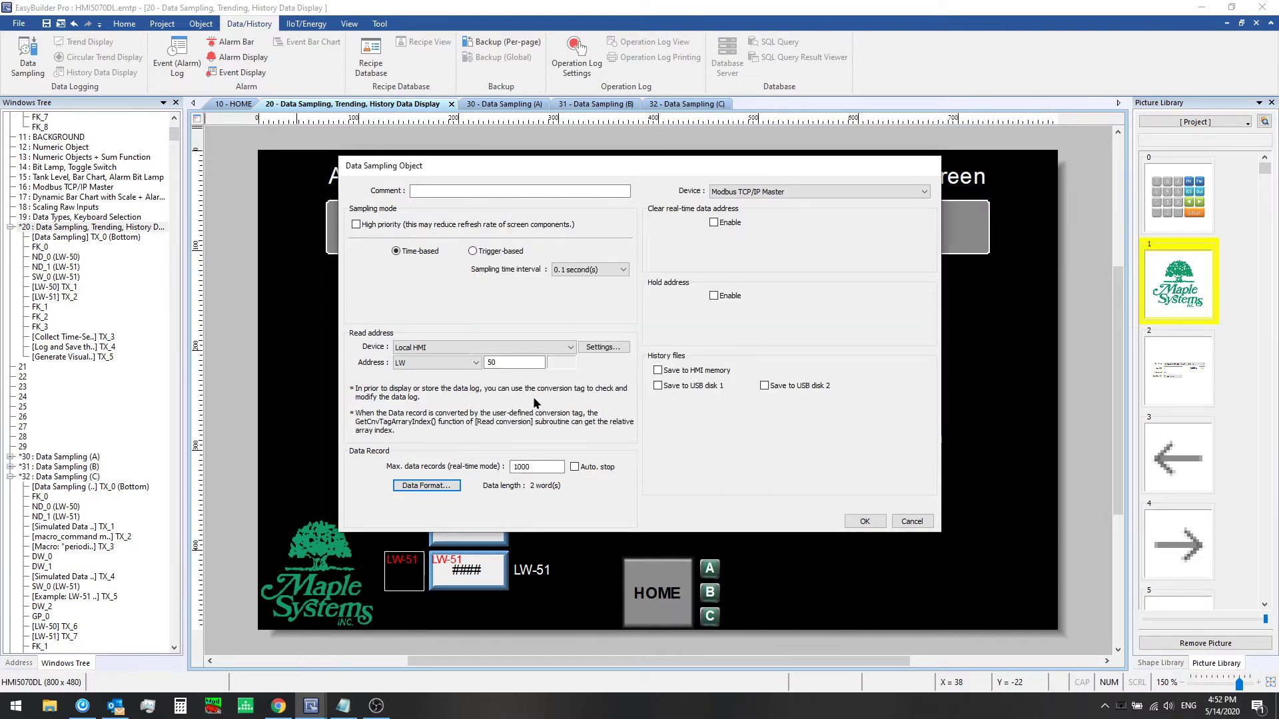
# Step: Comment the object 'Sampled_data_local_hmi' and set its device to Local HMI
pyautogui.click(479, 191)
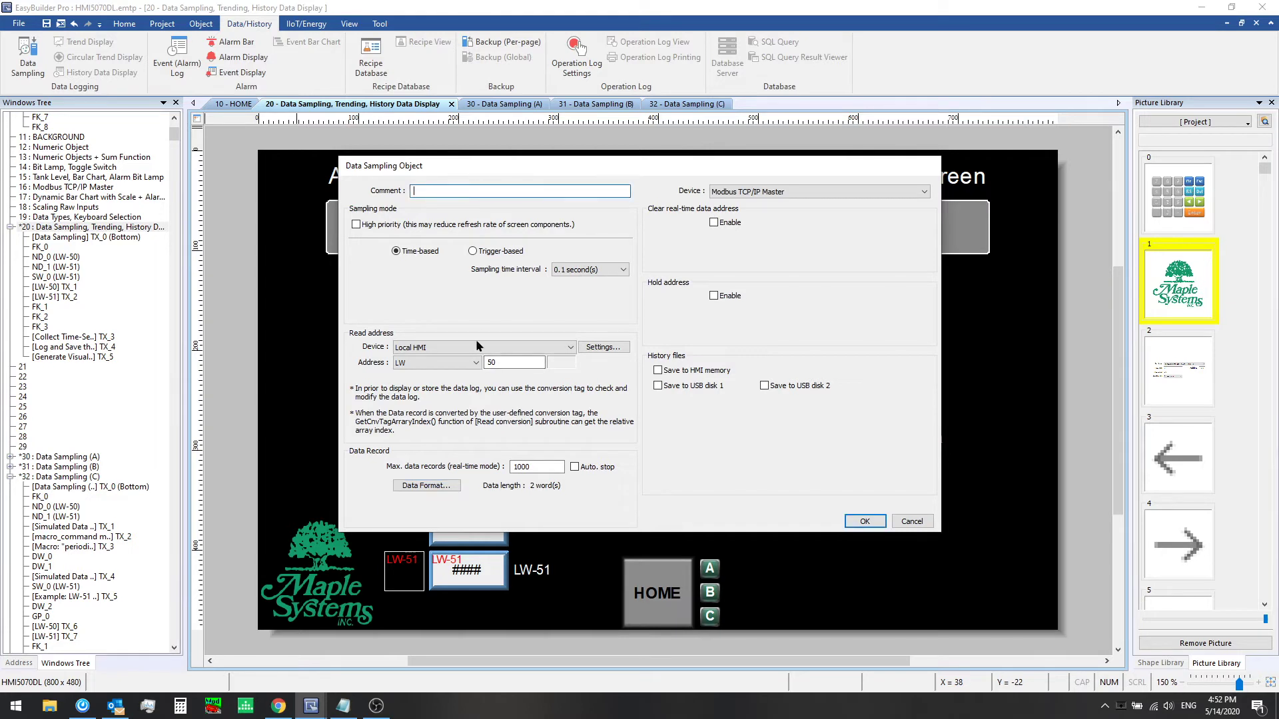
pyautogui.write('Sampled_data_local_hmi')
pyautogui.click(787, 192)
pyautogui.click(790, 201)
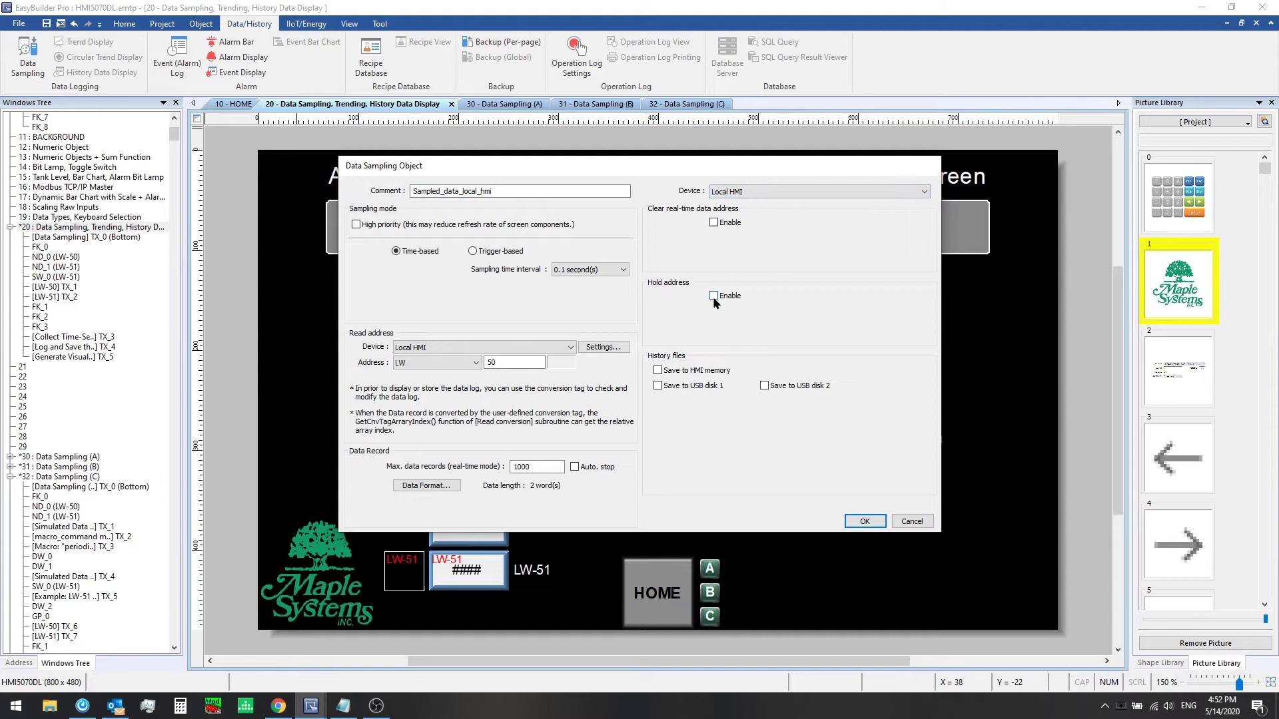
# Step: Save to HMI memory in folder log000 with a 7-day preservation limit, then confirm and exit
pyautogui.click(658, 370)
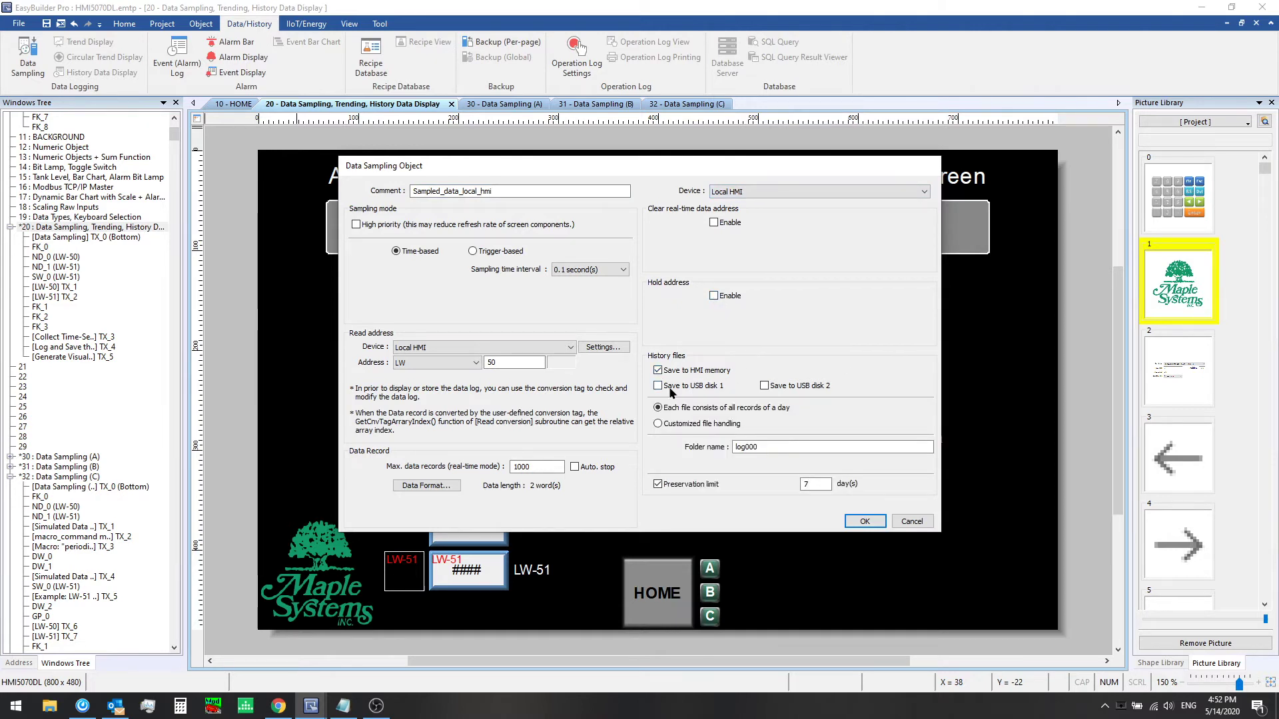
pyautogui.click(767, 442)
pyautogui.click(817, 482)
pyautogui.click(703, 377)
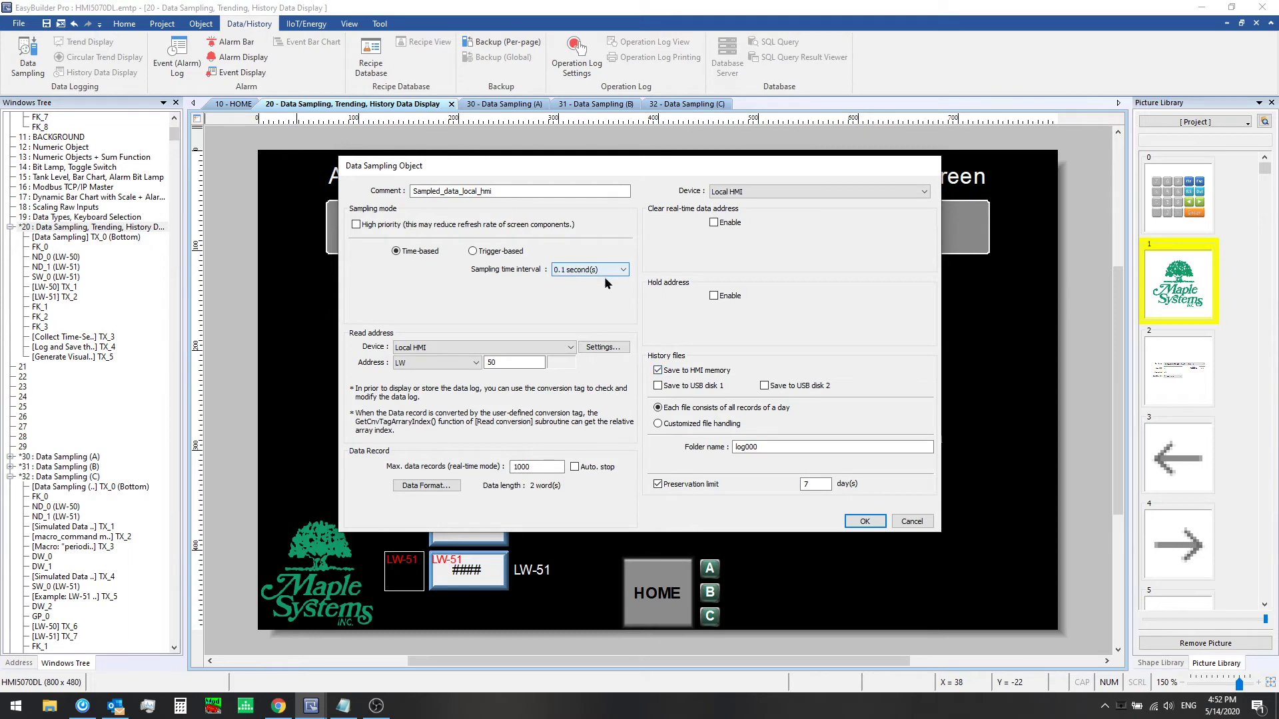
pyautogui.click(866, 523)
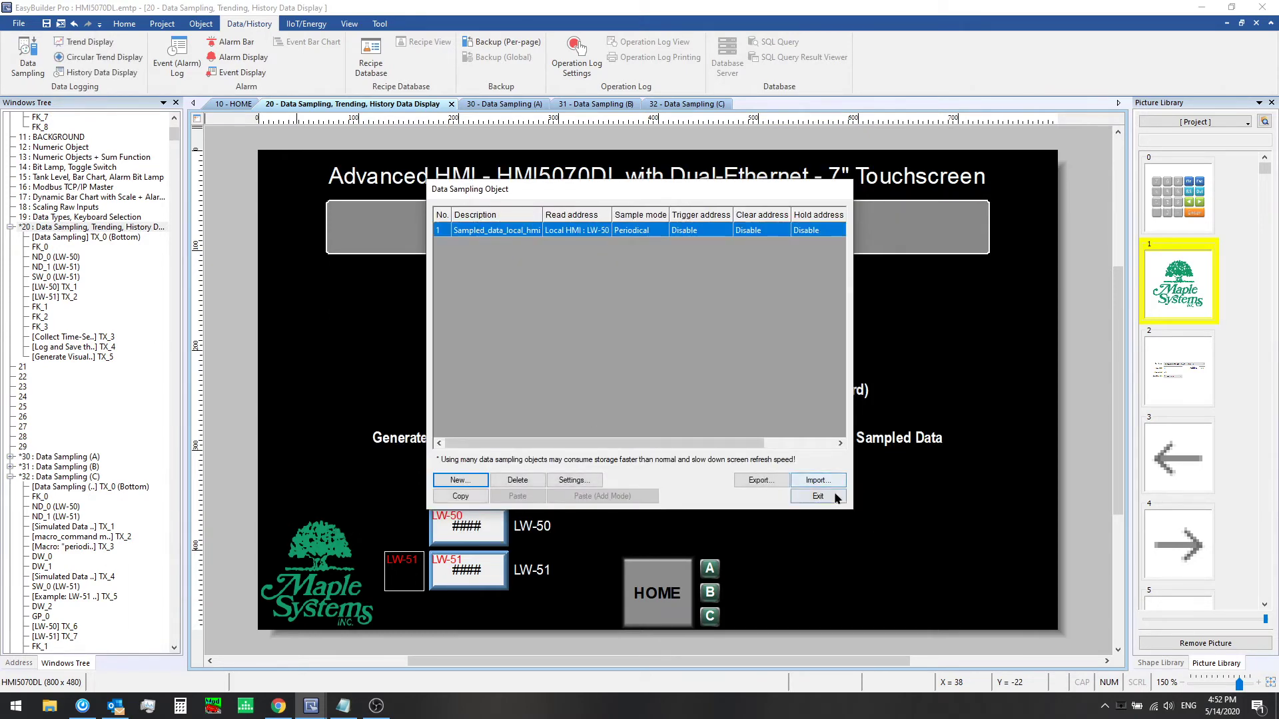
pyautogui.click(745, 483)
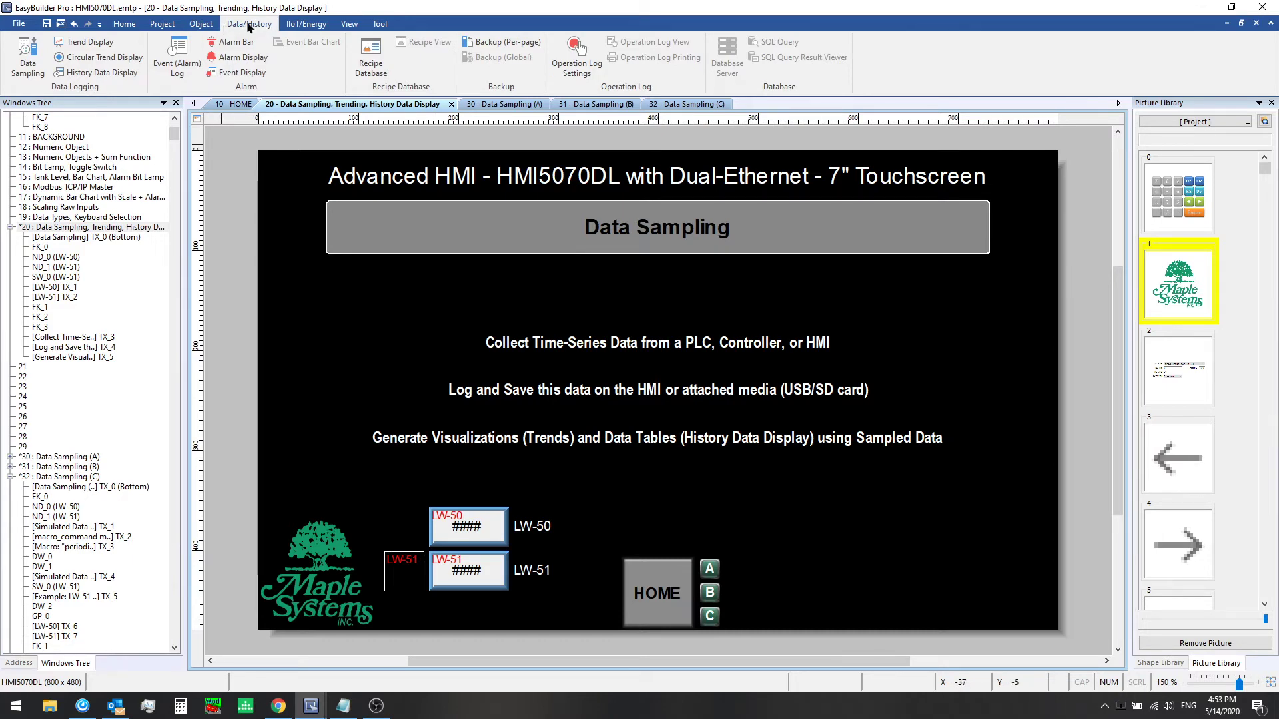
pyautogui.click(162, 23)
pyautogui.click(206, 43)
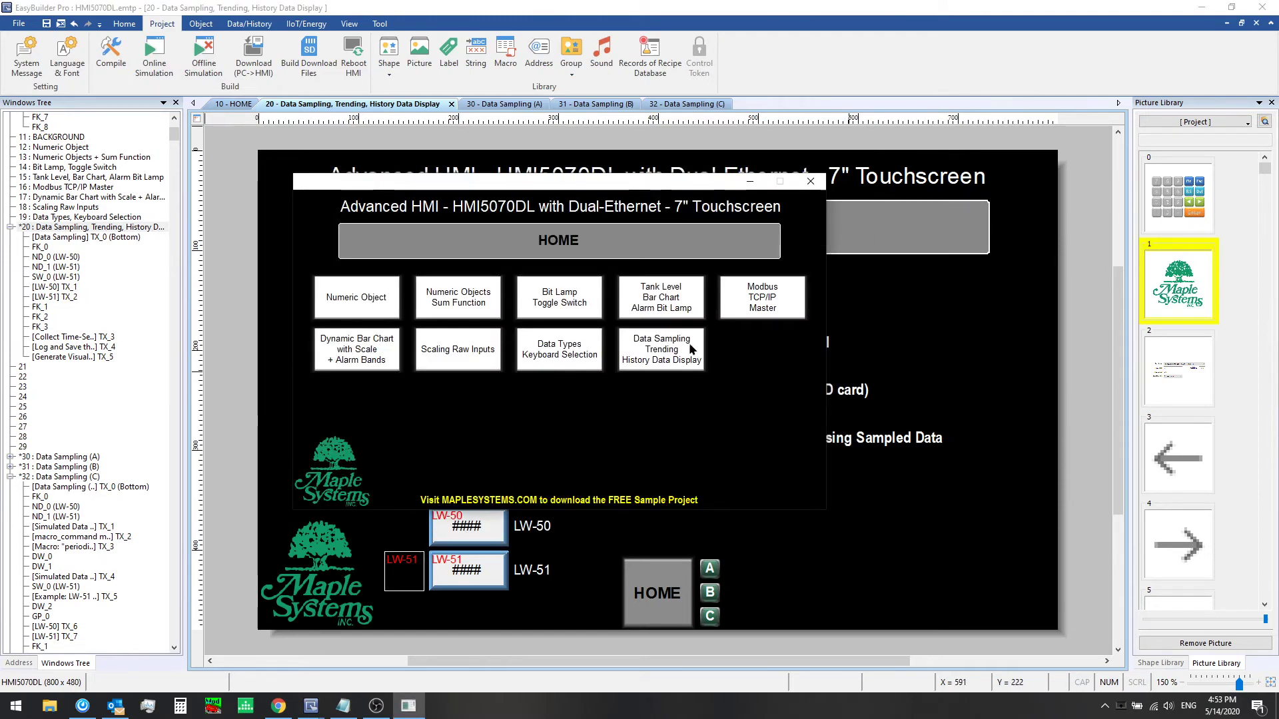
pyautogui.click(695, 344)
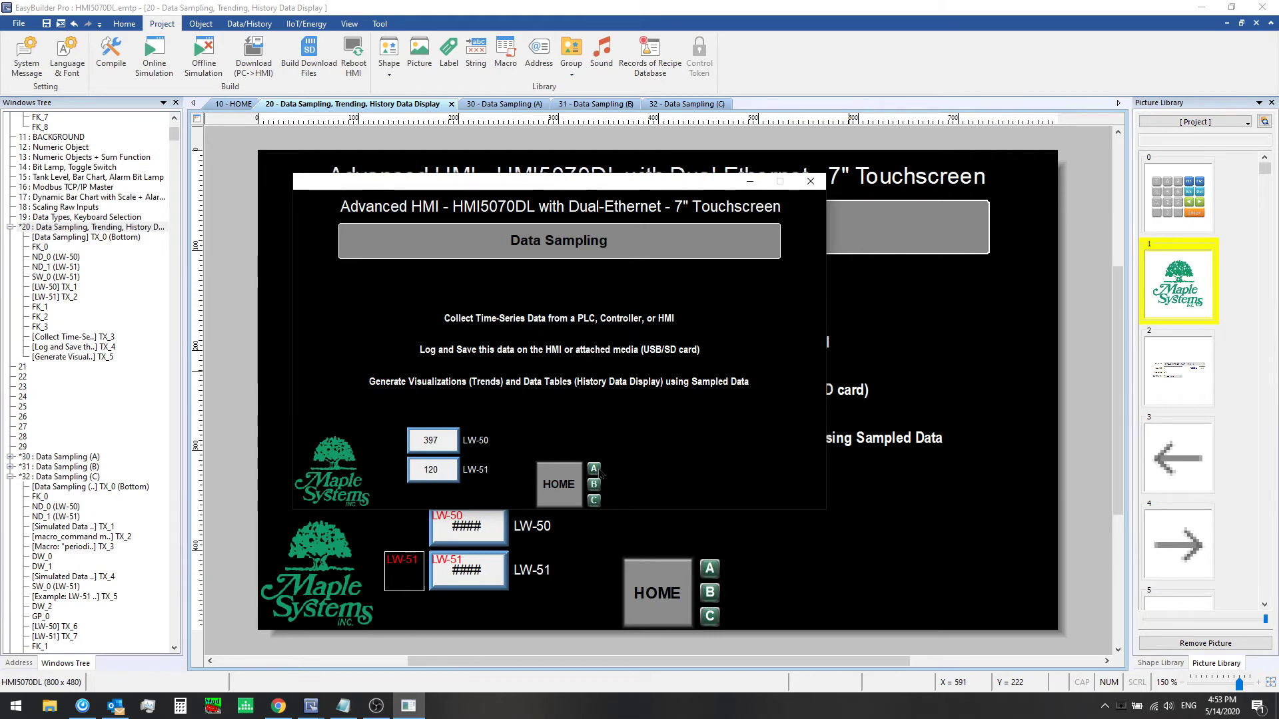
pyautogui.click(595, 471)
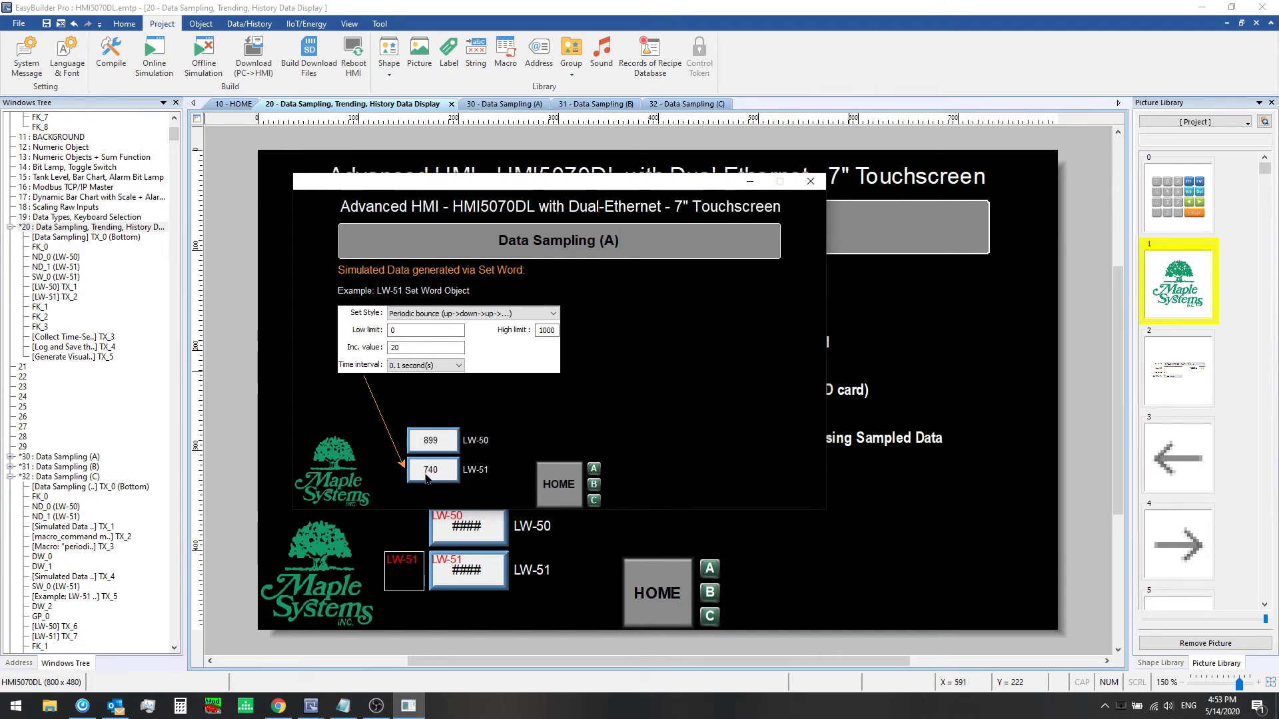
pyautogui.click(594, 485)
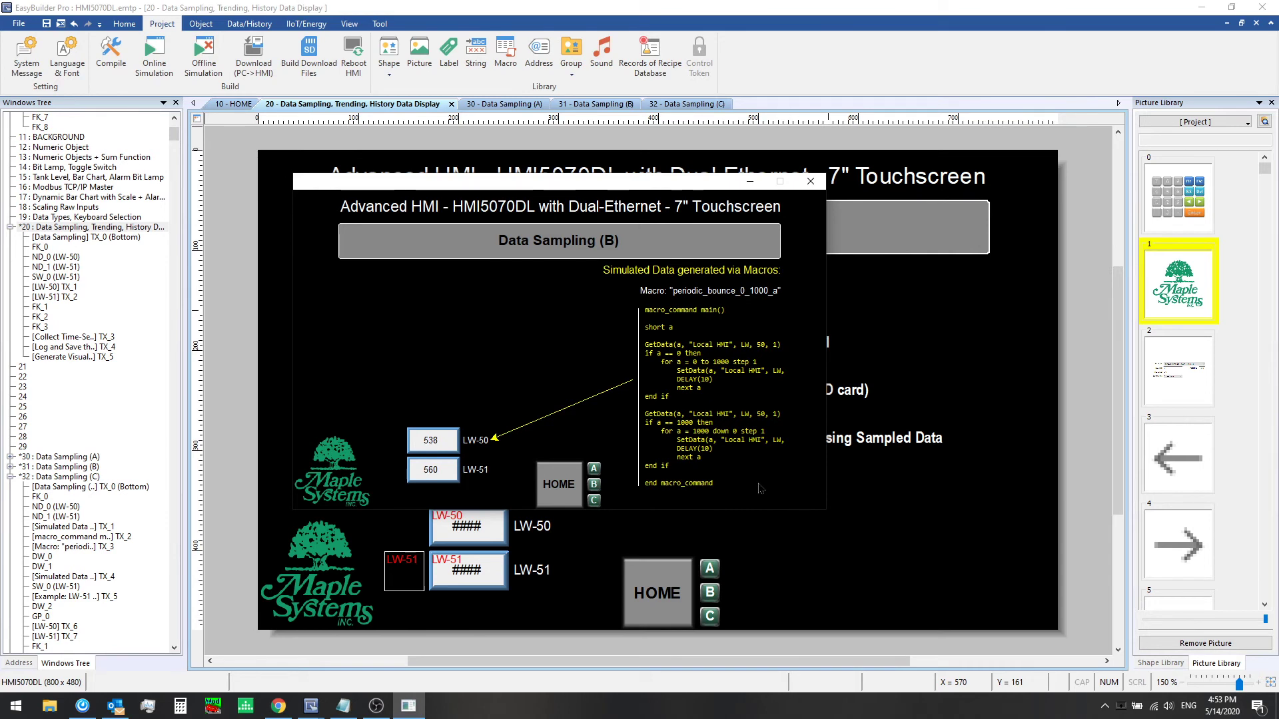
pyautogui.click(594, 501)
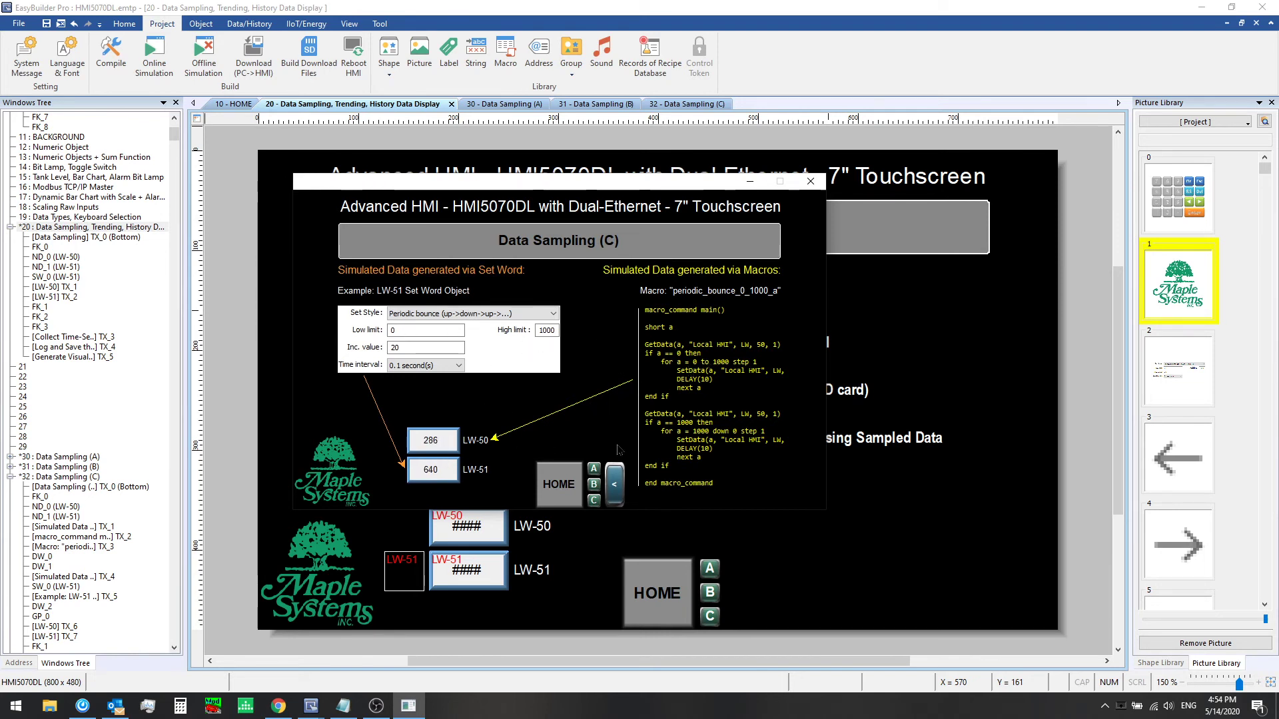
pyautogui.click(614, 483)
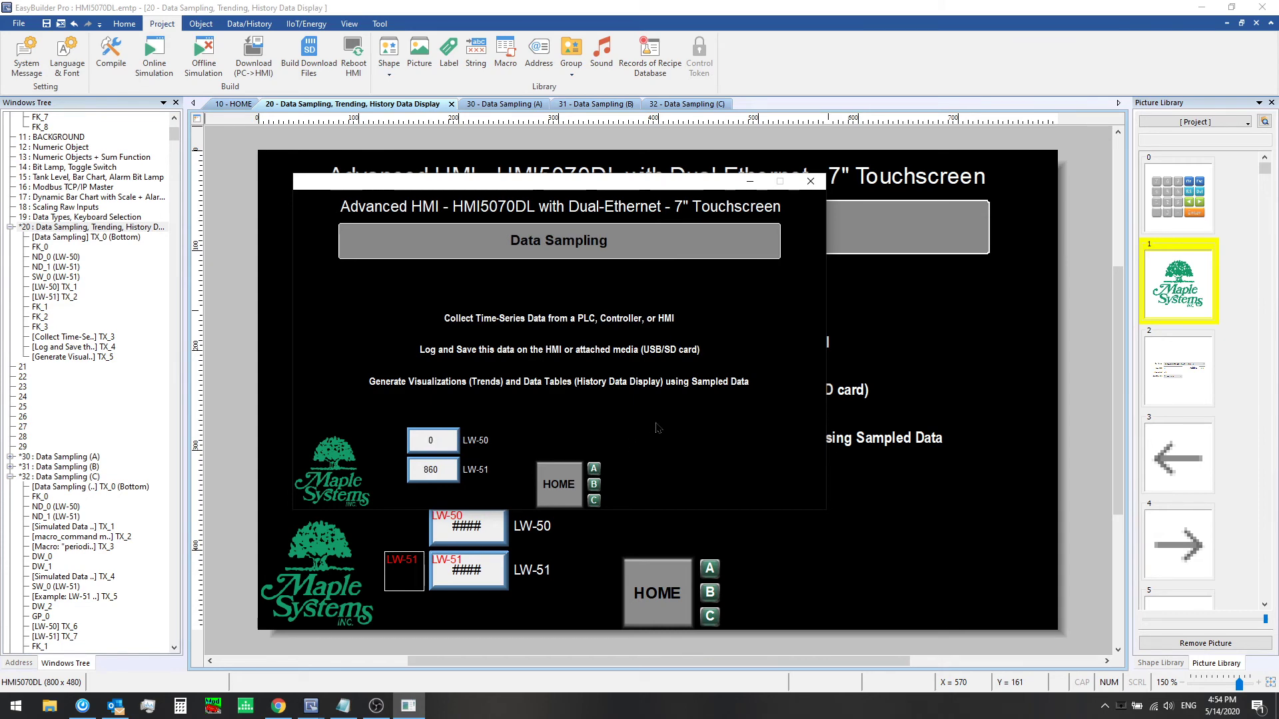
pyautogui.click(810, 181)
pyautogui.click(257, 28)
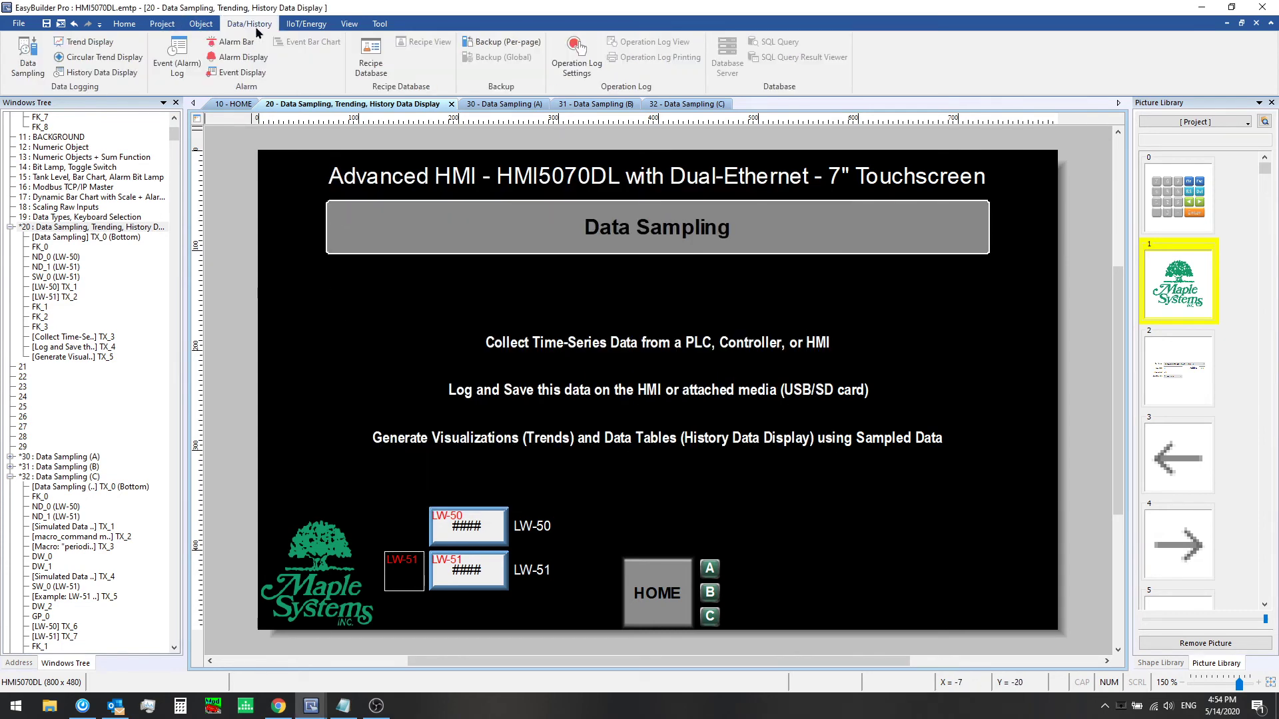
# Step: Reopen the Sampled_data_local_hmi object's settings and check the LW 50 read address
pyautogui.click(28, 60)
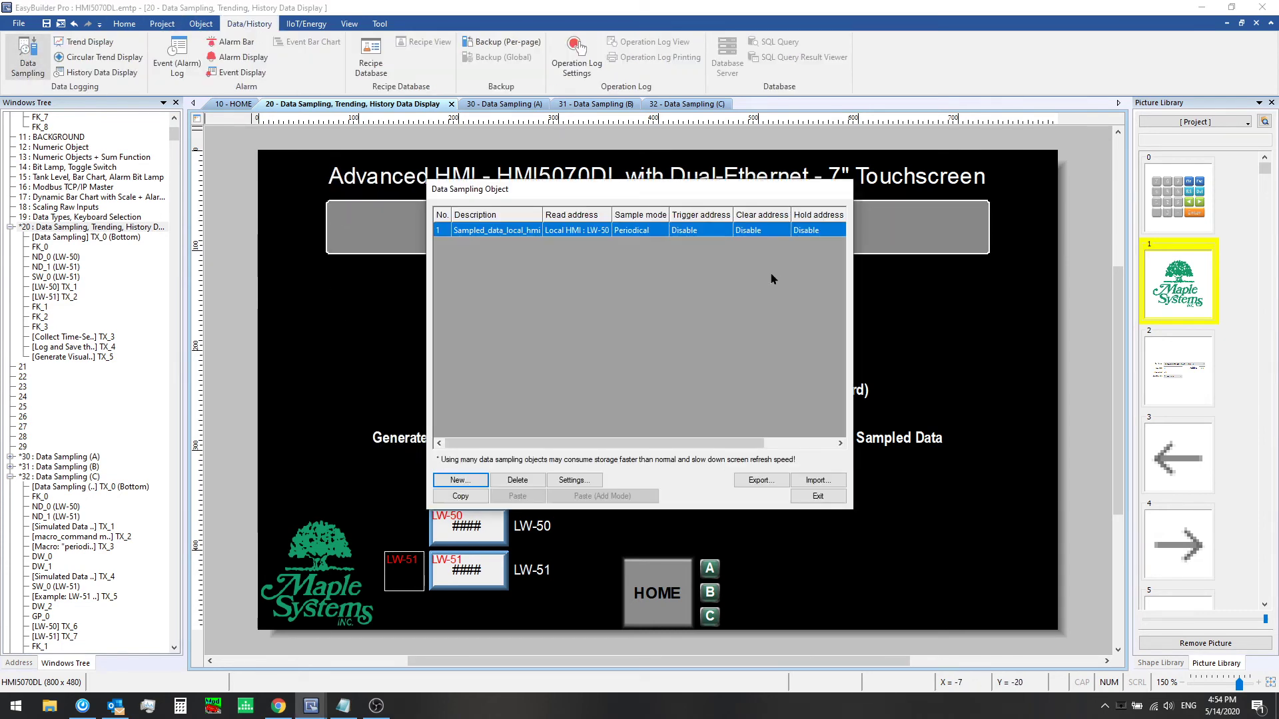
pyautogui.doubleClick(507, 234)
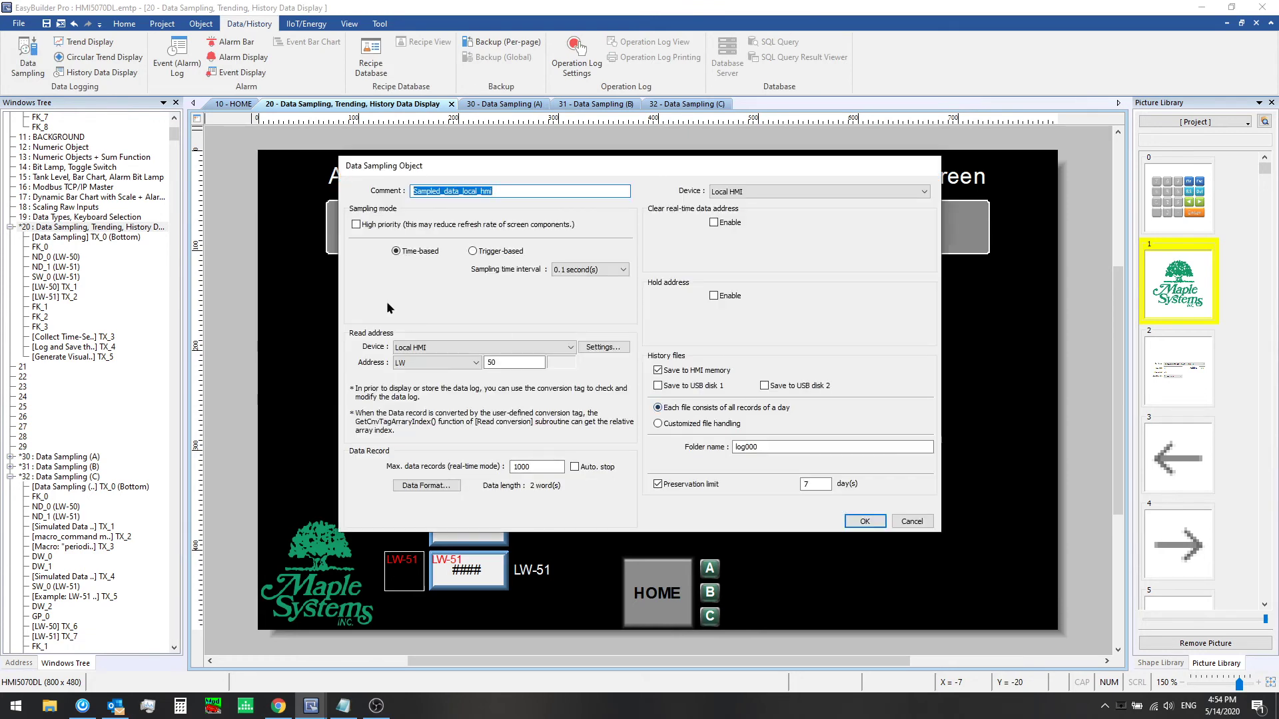
pyautogui.doubleClick(502, 362)
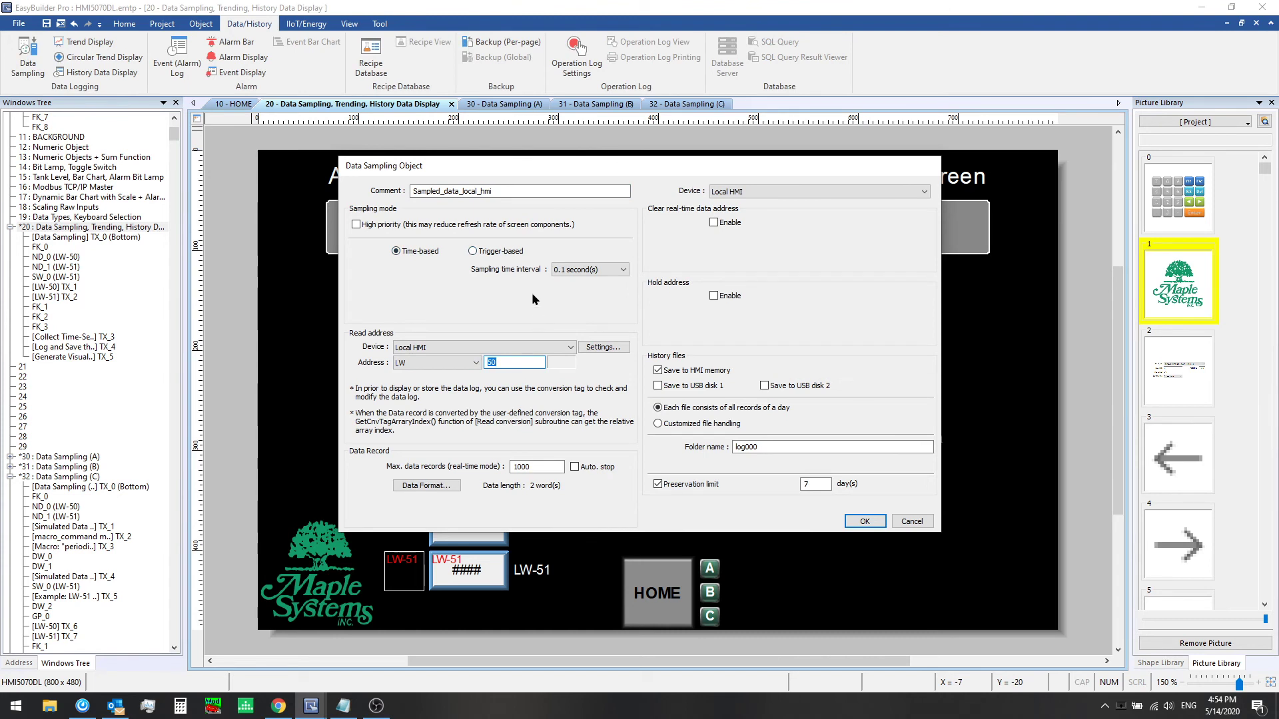
# Step: Review the Ch. 1 and Ch. 2 channels in Data Format, then return to the comment field
pyautogui.click(420, 484)
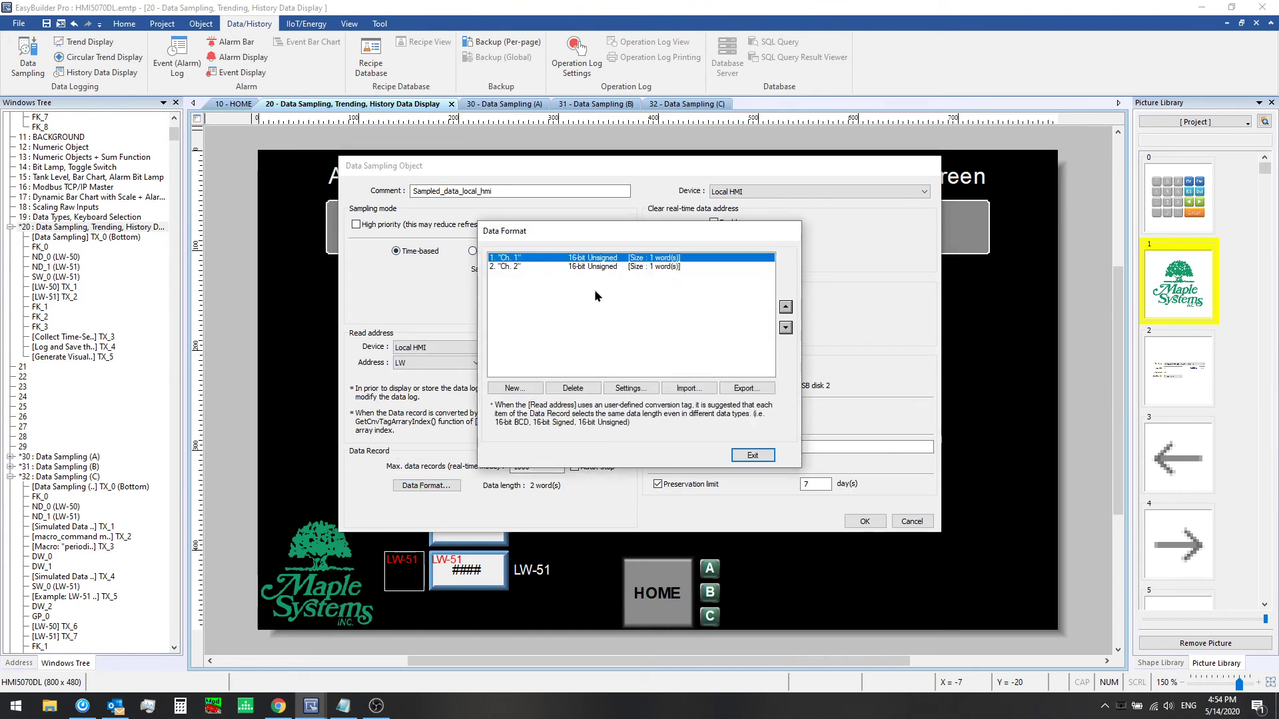
pyautogui.click(592, 267)
pyautogui.click(591, 258)
pyautogui.click(592, 268)
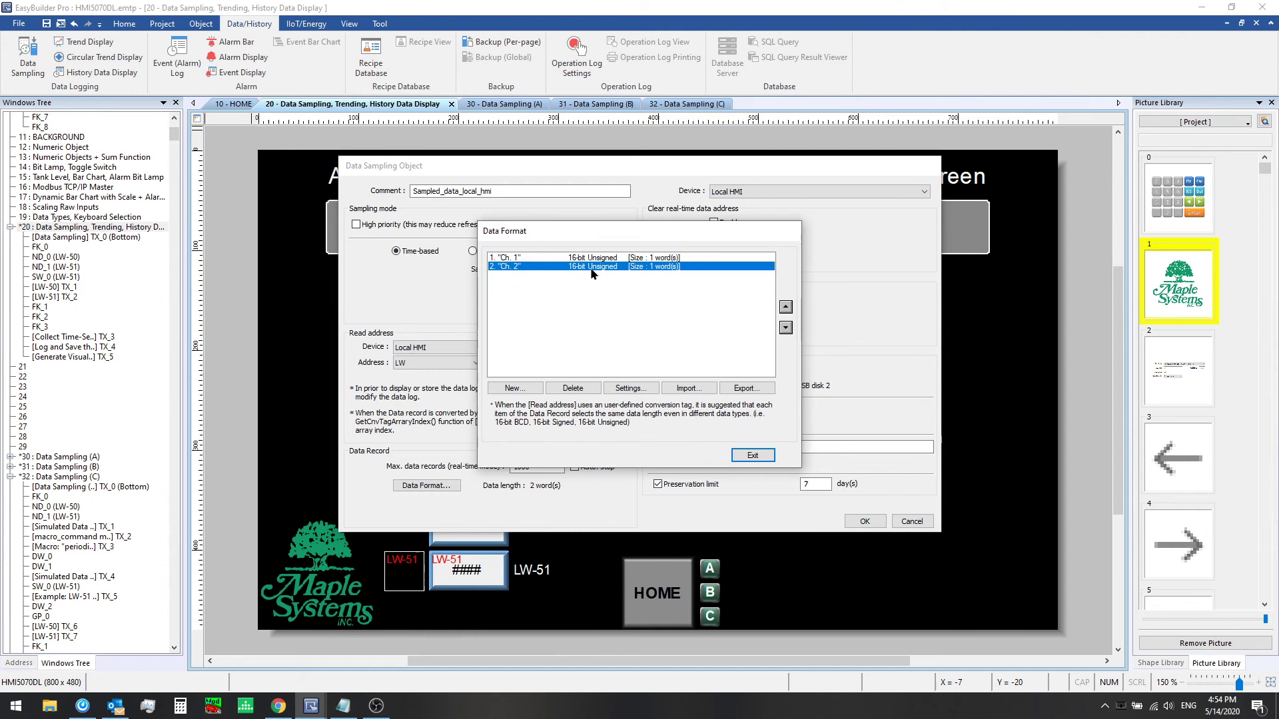
pyautogui.click(753, 455)
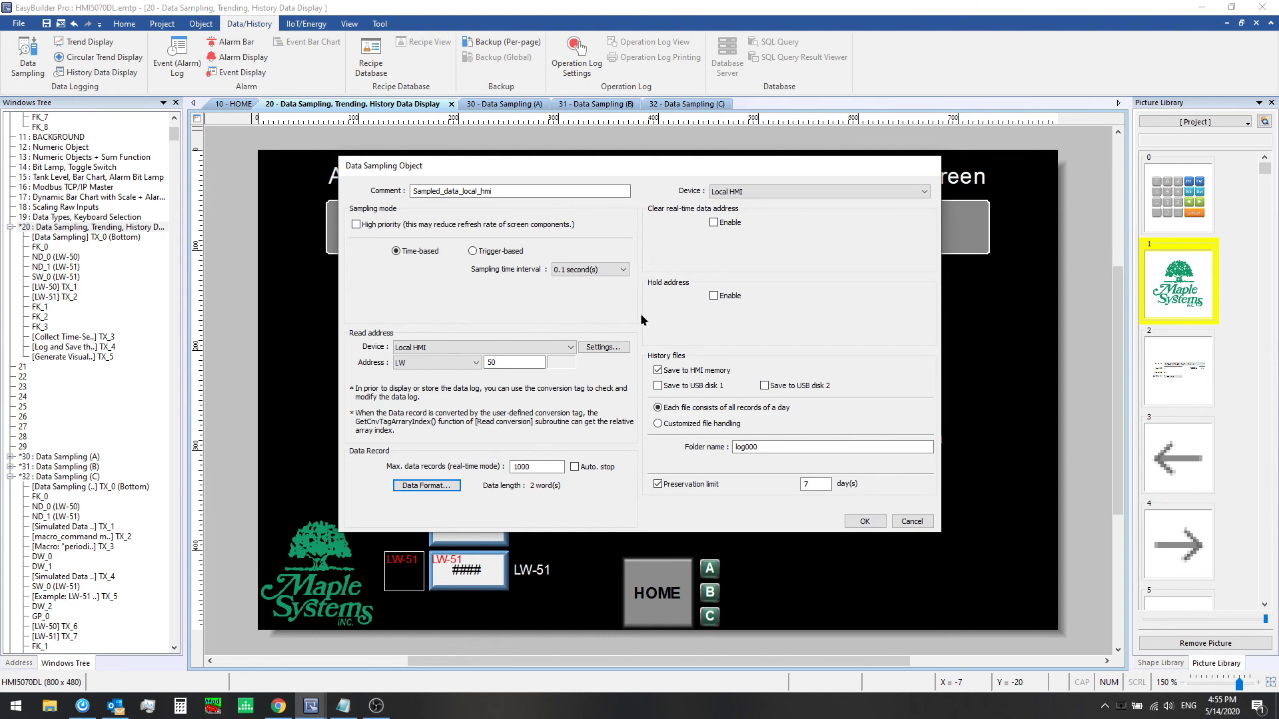
pyautogui.click(506, 191)
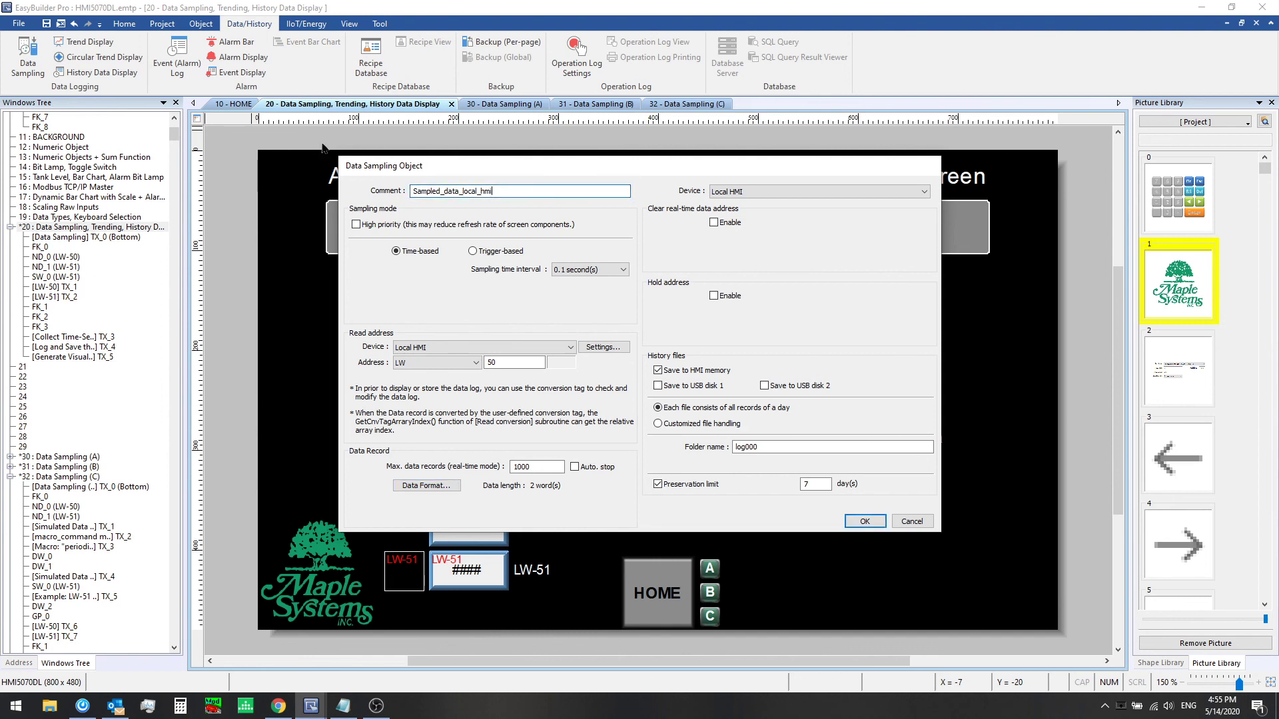